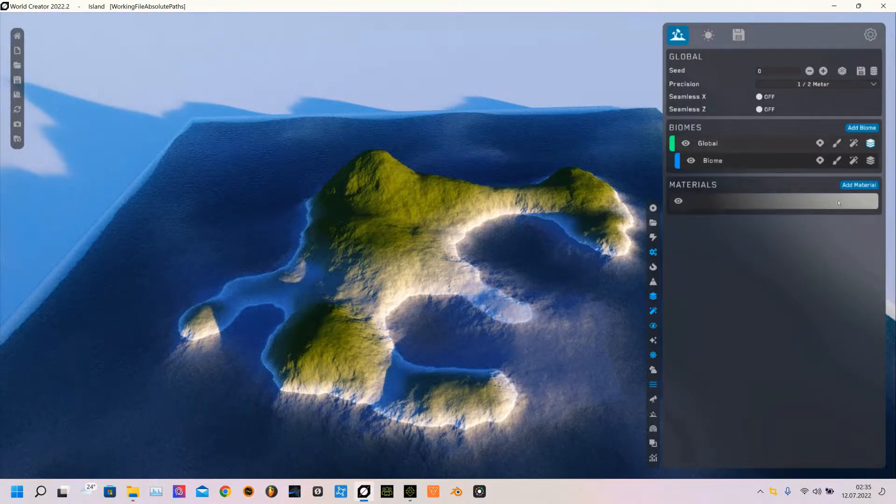
Examine the material's shading settings and the options of its first gradient colour
click(839, 203)
scroll(771, 316, down, 3)
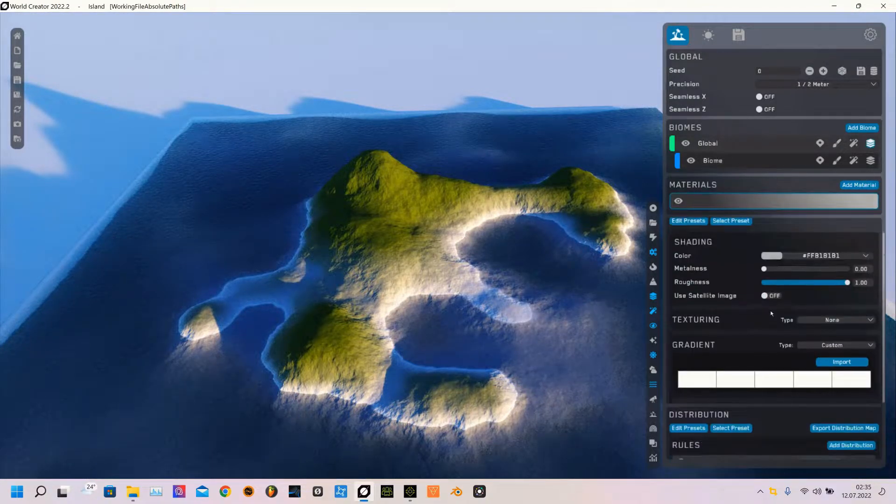
scroll(767, 303, up, 1)
scroll(768, 341, down, 2)
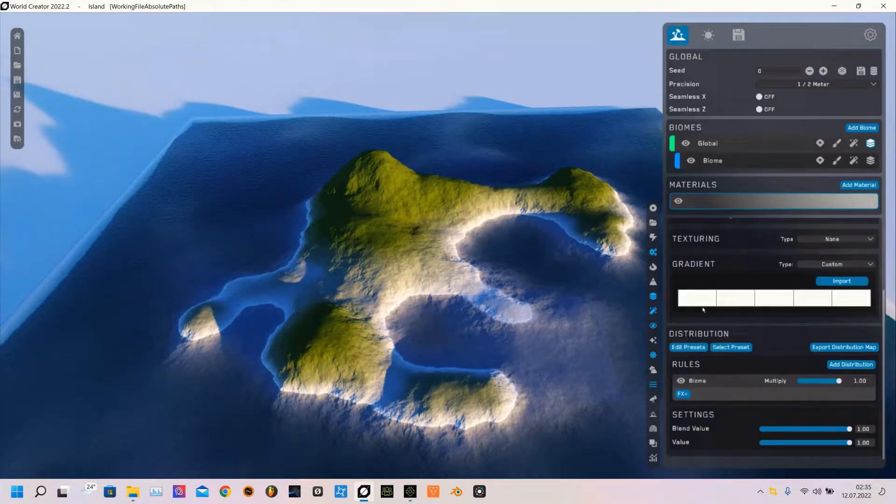
click(702, 302)
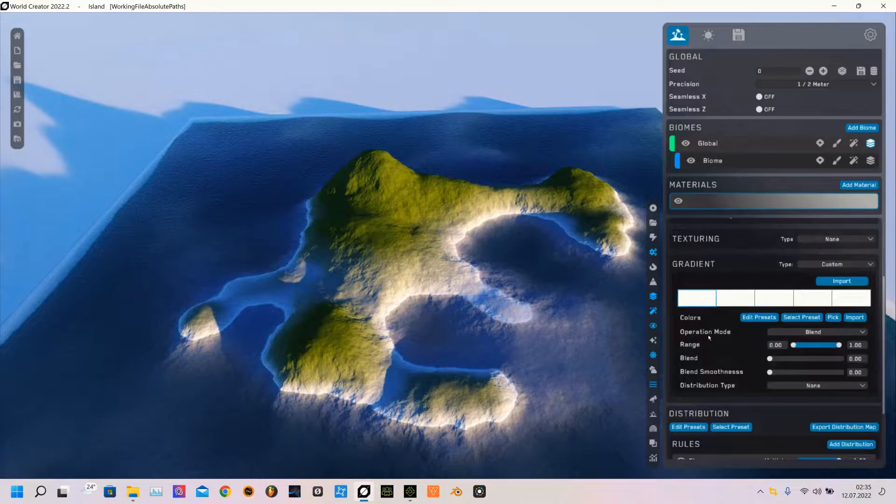
scroll(710, 350, down, 1)
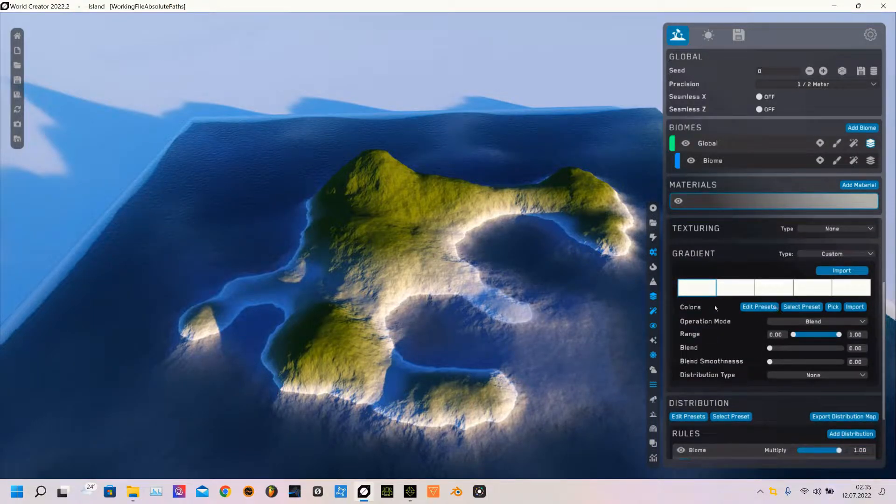
scroll(735, 329, down, 3)
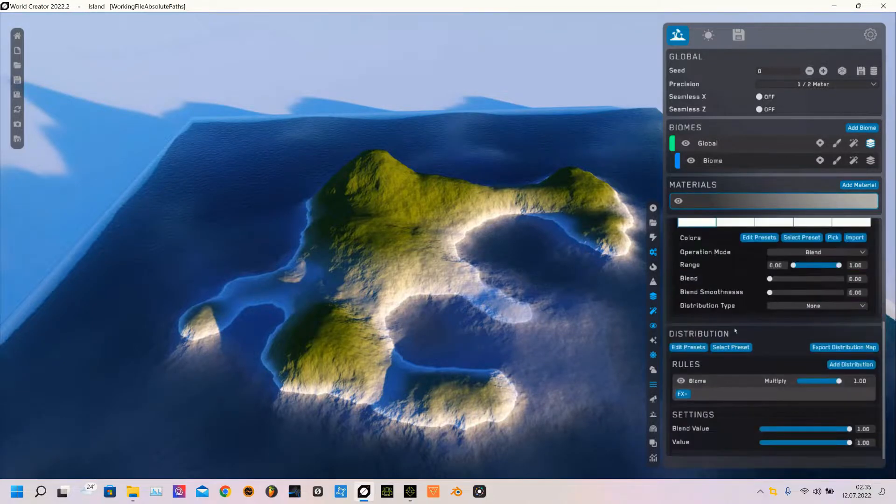
Open the Biome's materials and select its third material
click(715, 161)
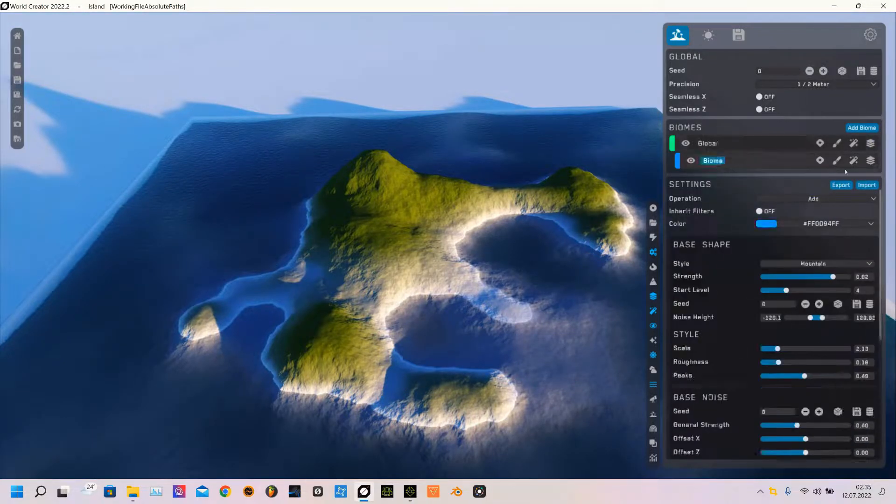
click(871, 161)
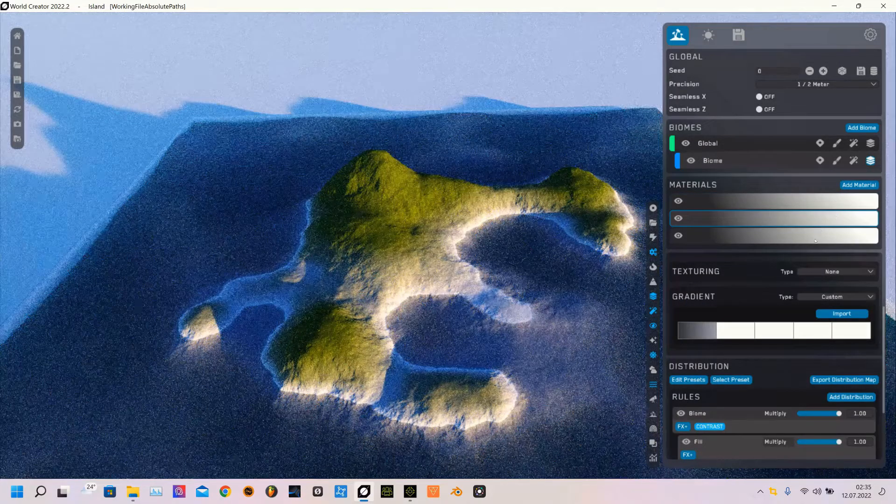
click(815, 240)
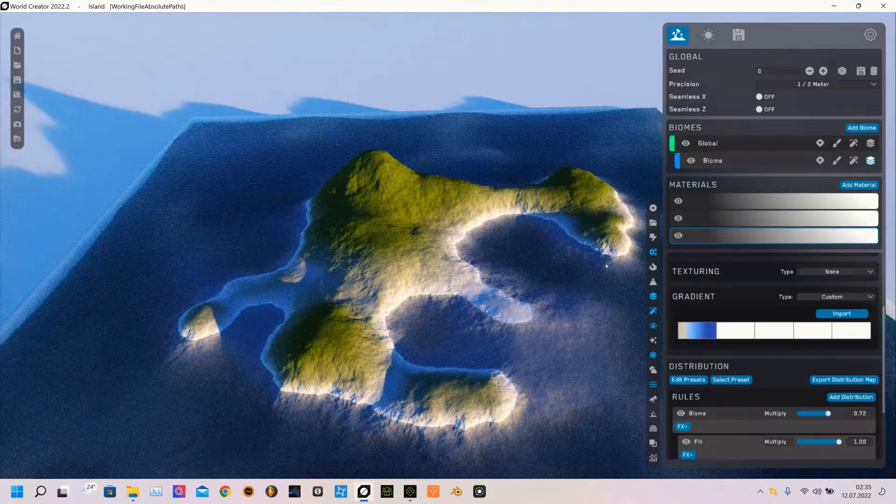
Examine the environment settings for water, atmosphere, terrain and displacement
click(708, 35)
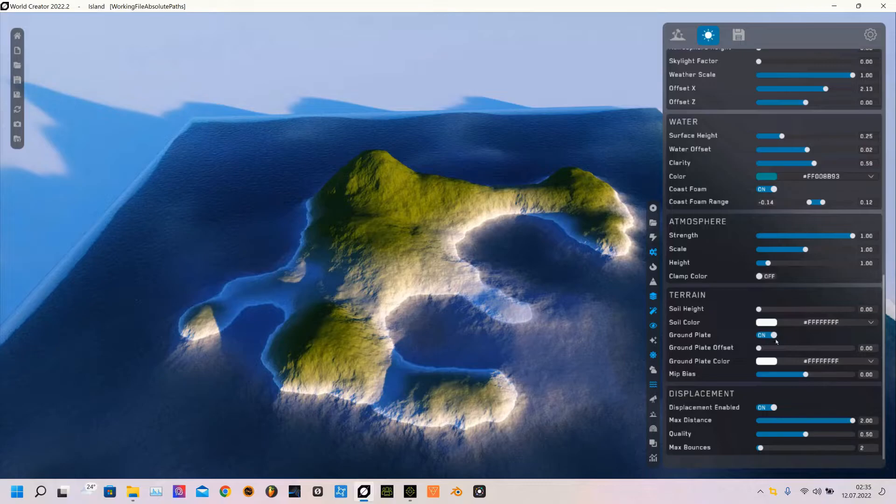
click(537, 1)
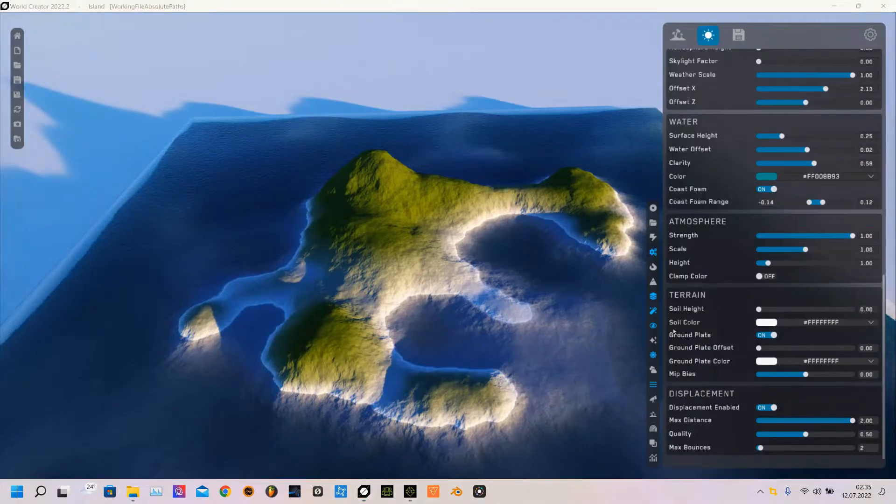
drag(669, 330, 781, 343)
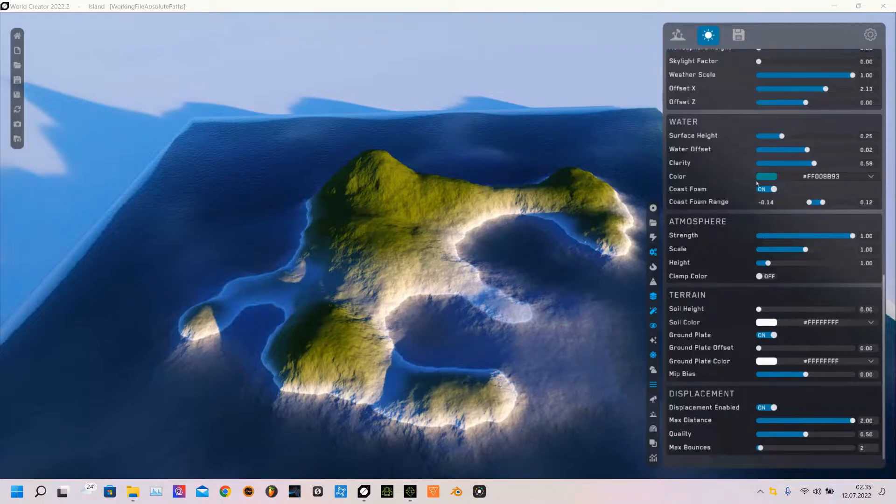
Review the export settings of each element: mesh, height map, normal map, roughness map and colormap
click(743, 39)
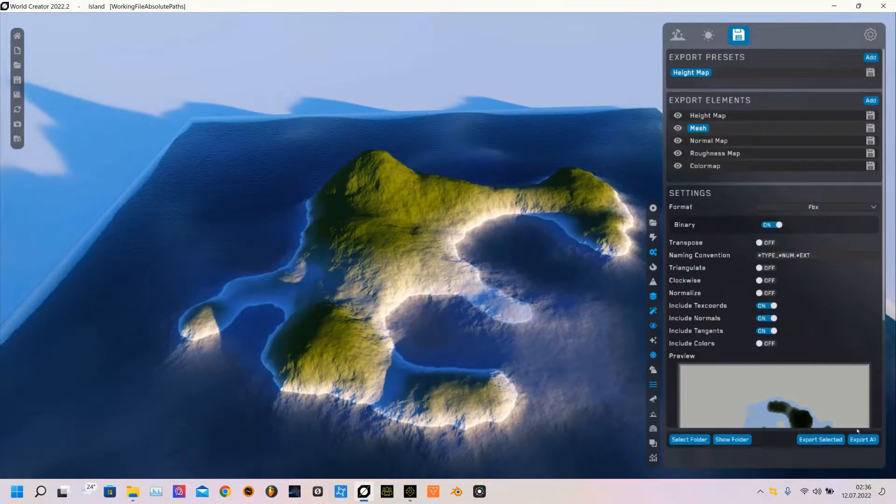
click(678, 35)
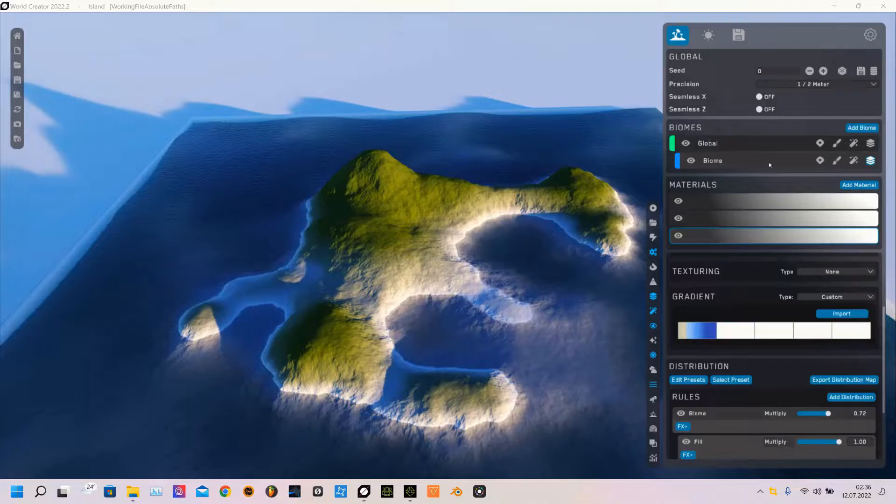
click(740, 38)
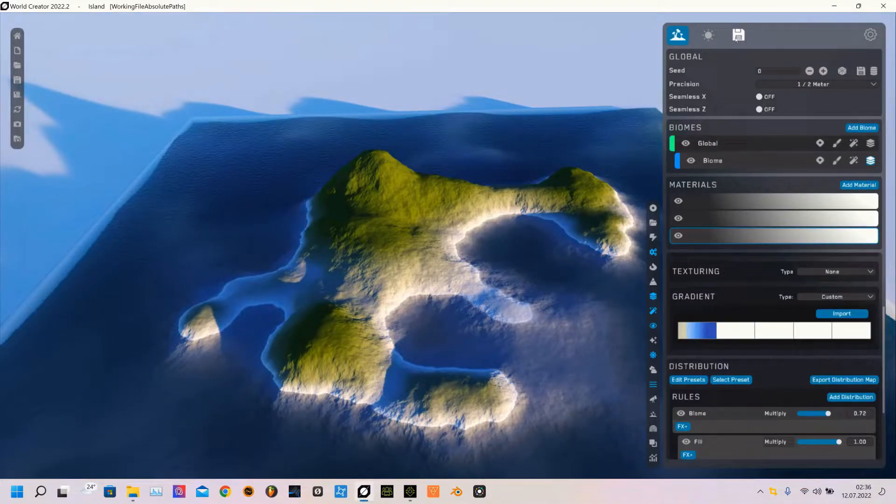
click(739, 35)
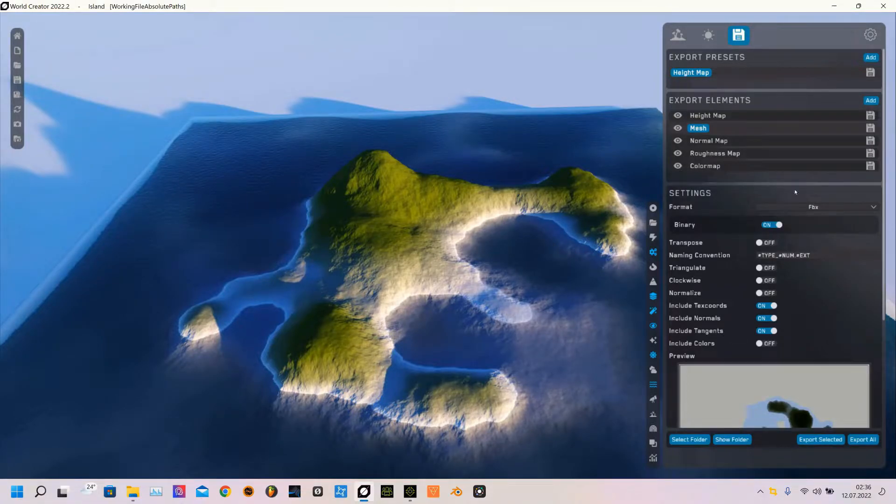
click(709, 117)
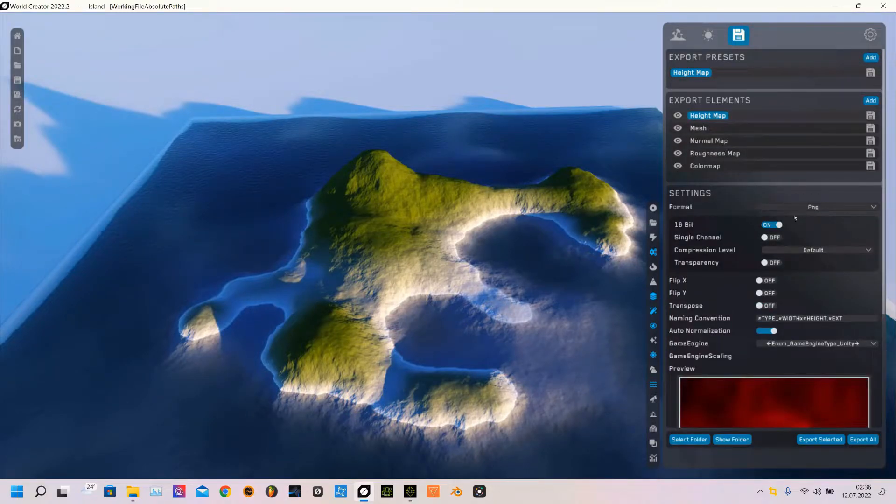
click(709, 141)
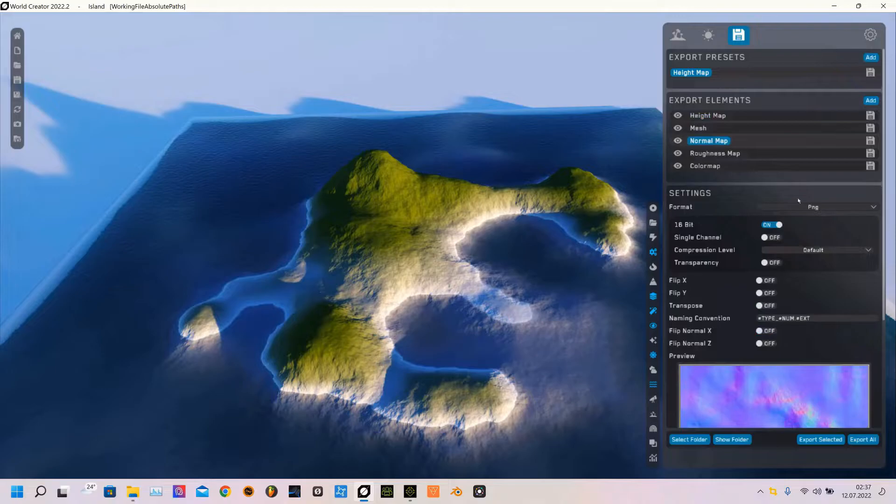
click(719, 154)
click(703, 168)
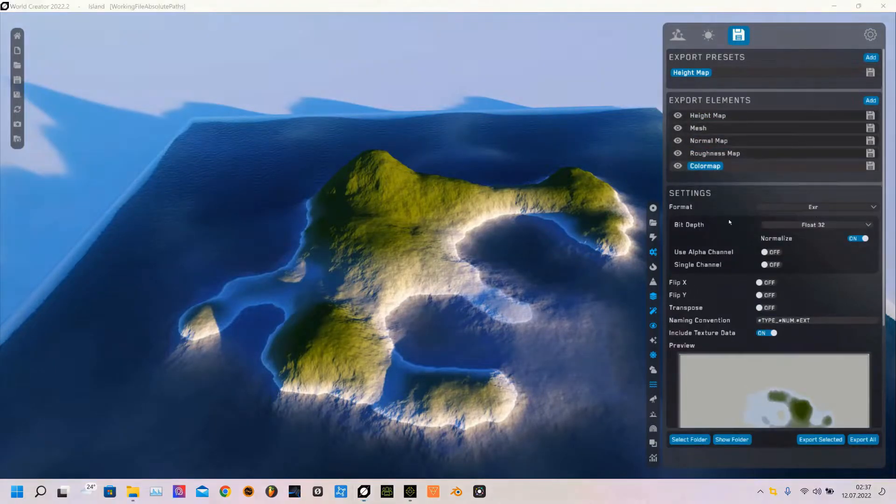
drag(738, 195, 888, 235)
scroll(774, 355, down, 3)
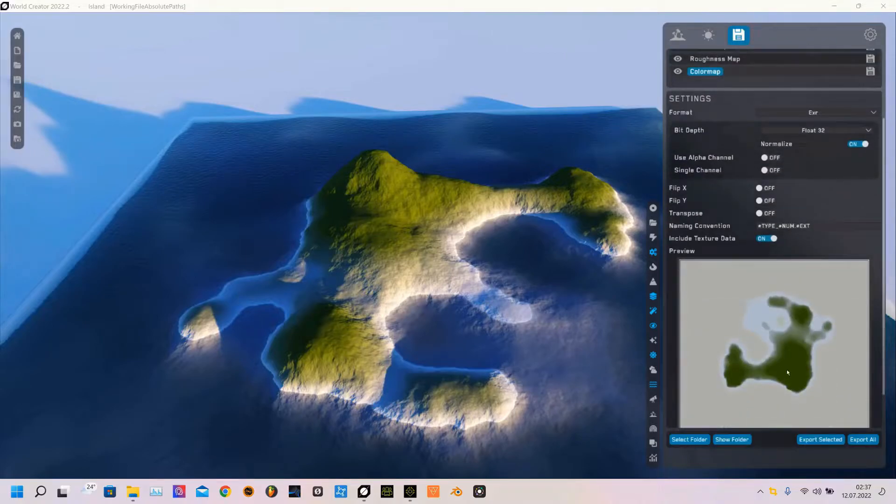
scroll(775, 387, down, 1)
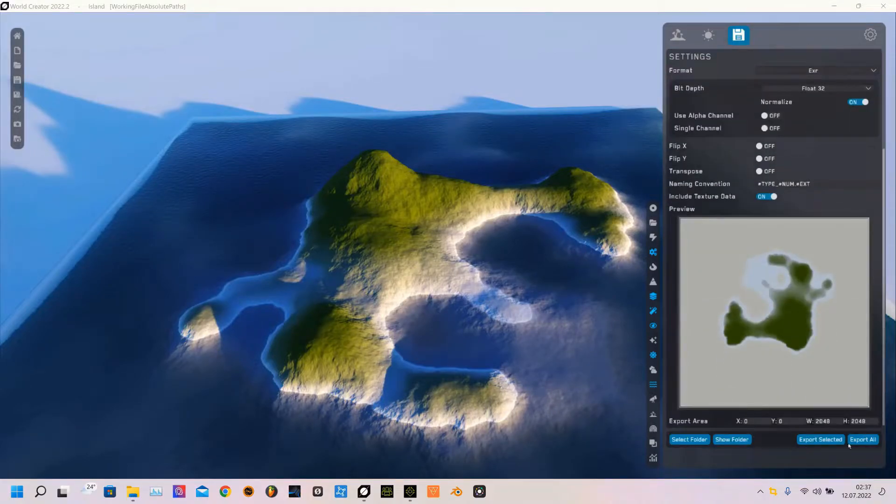
Set the export folder to the wc island folder
click(698, 440)
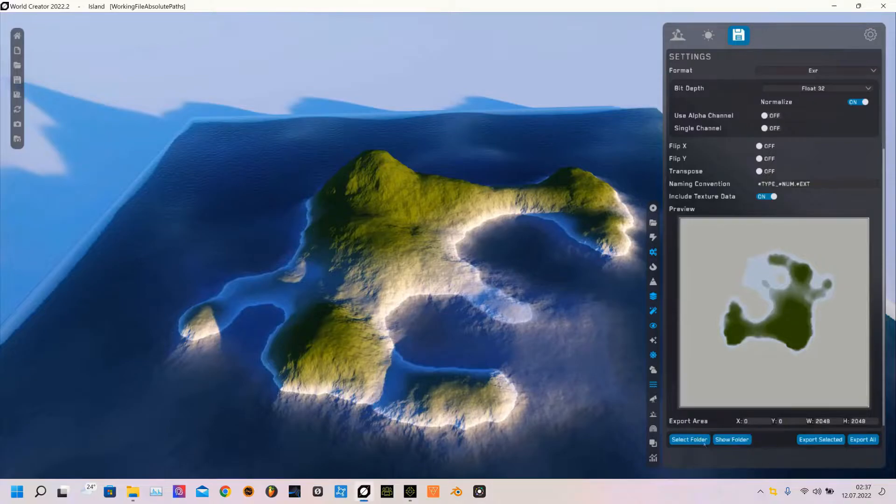
scroll(444, 257, down, 2)
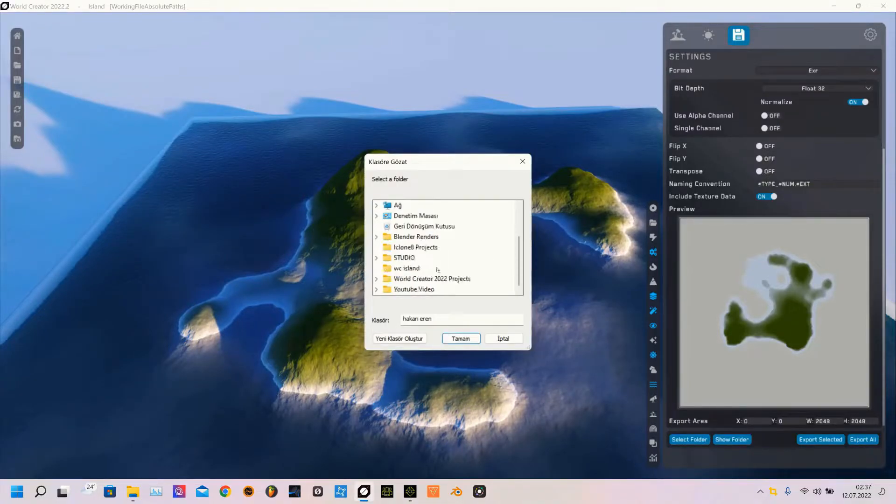
scroll(439, 268, up, 1)
scroll(437, 269, down, 1)
click(415, 268)
click(461, 338)
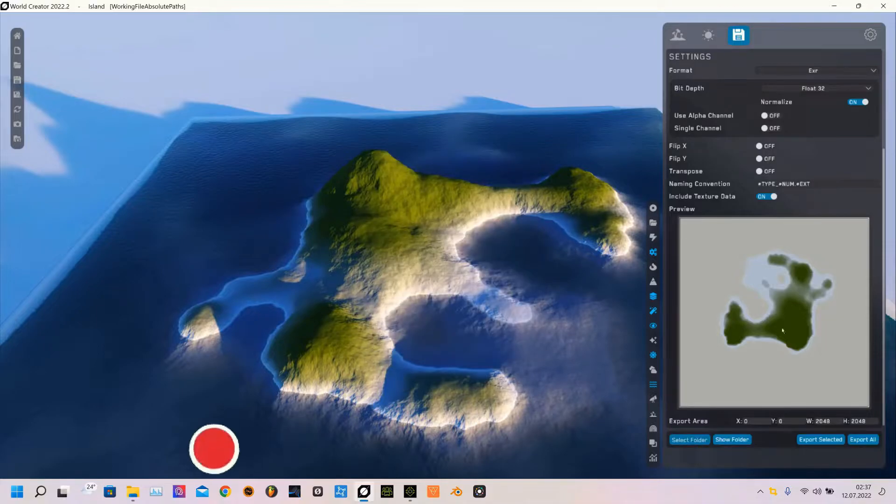
Export all elements to that folder and review the exported files before minimizing the folder window
scroll(861, 444, up, 3)
click(862, 440)
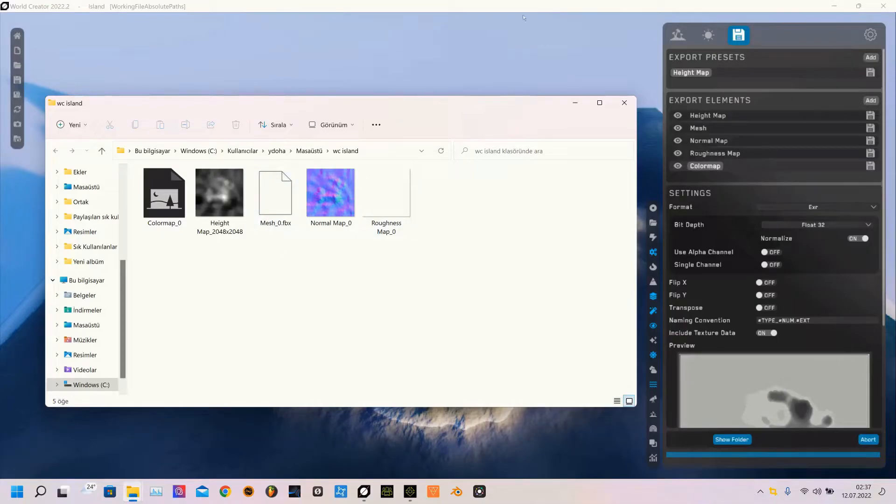
drag(135, 165, 449, 245)
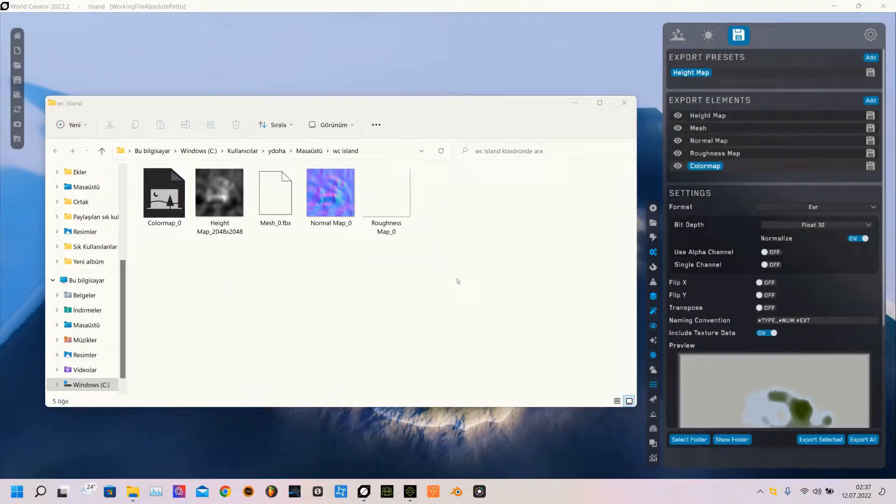
click(575, 103)
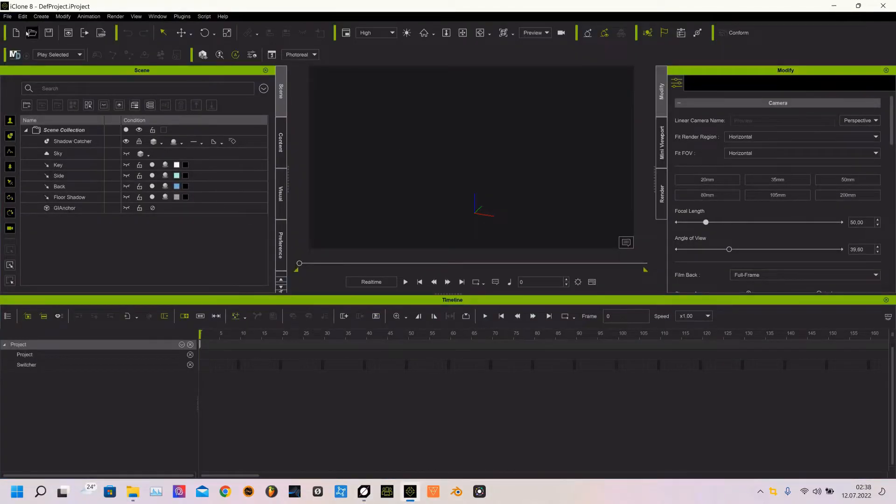
In iClone, start importing a file and limit the file types to Object formats
click(7, 17)
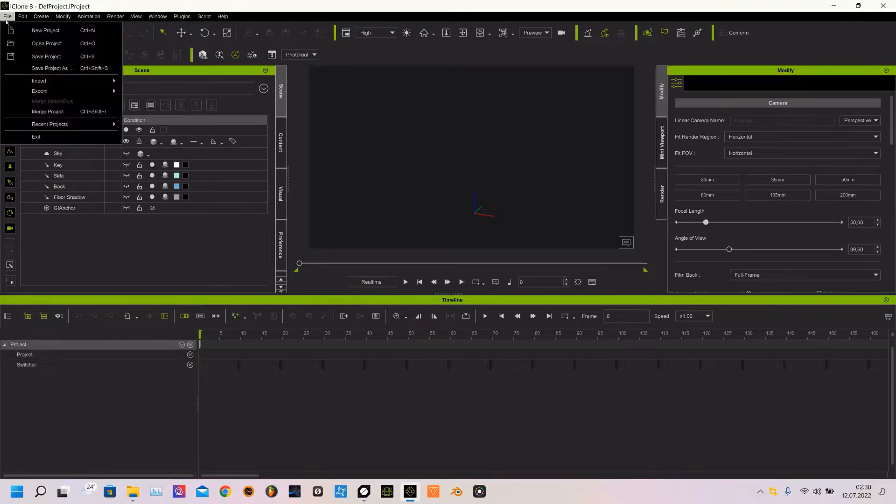
mouse_move(47, 83)
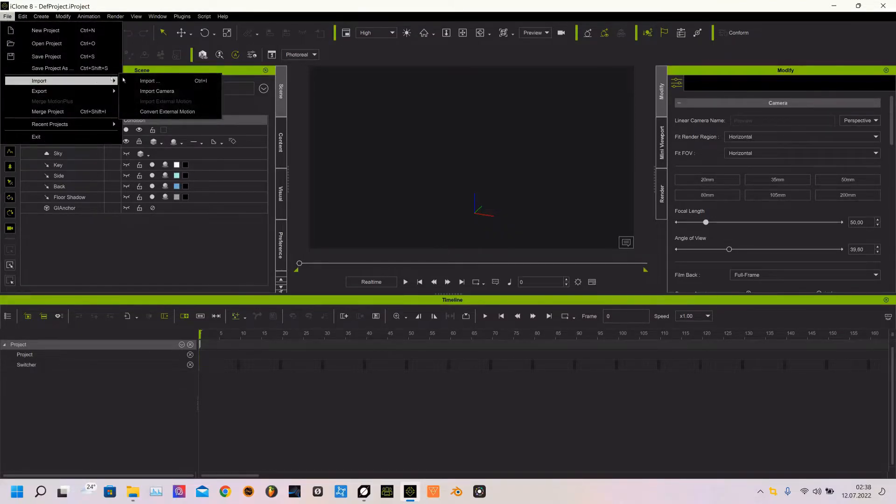
click(148, 81)
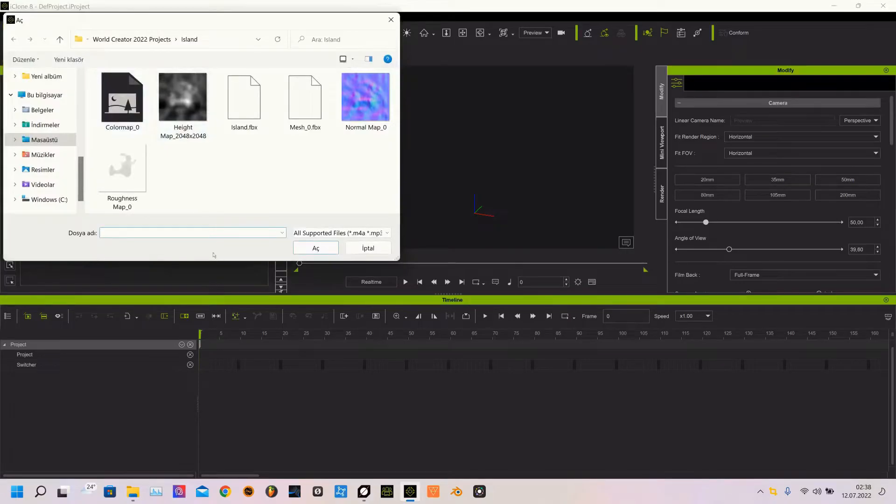
click(355, 233)
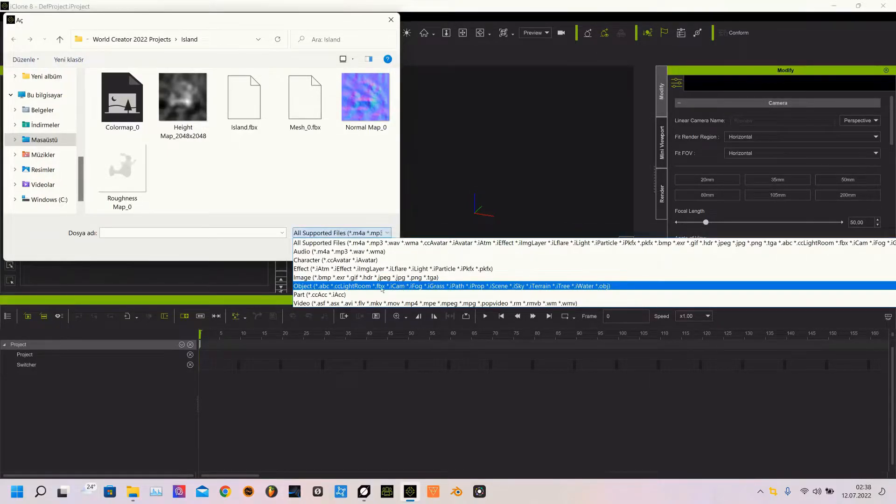
click(382, 287)
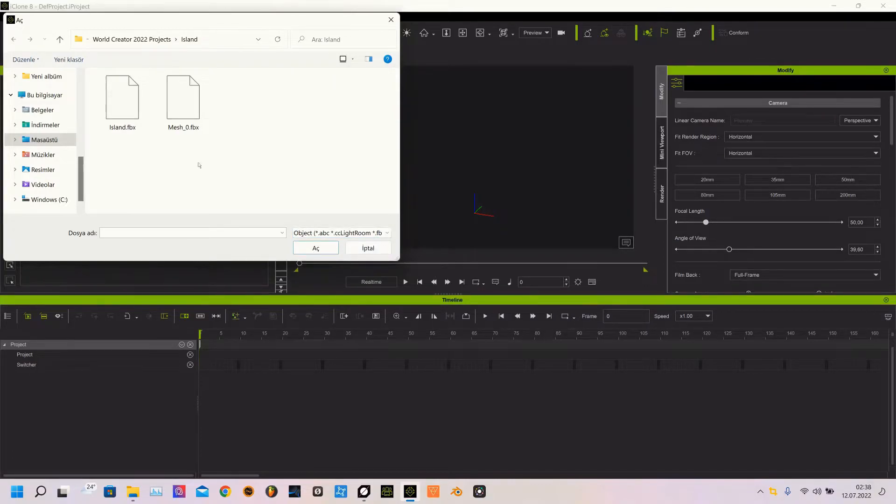
Import Mesh_0.fbx from the wc island folder on the desktop
click(67, 145)
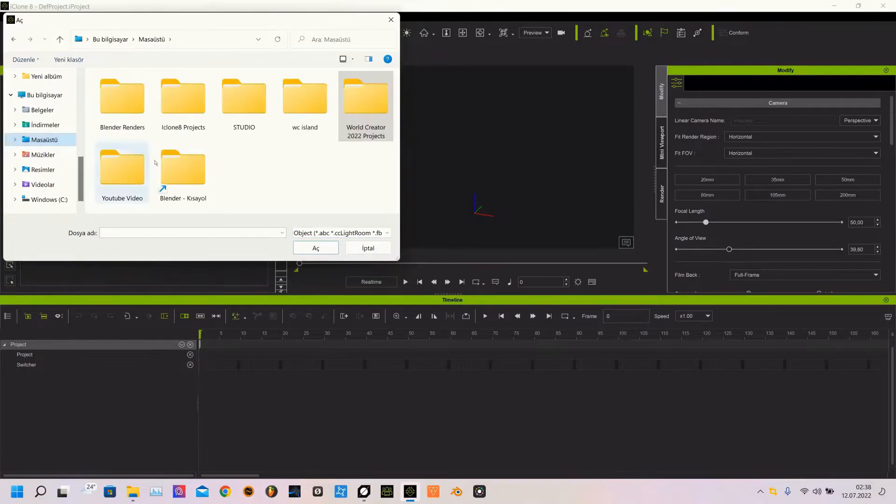
double_click(311, 108)
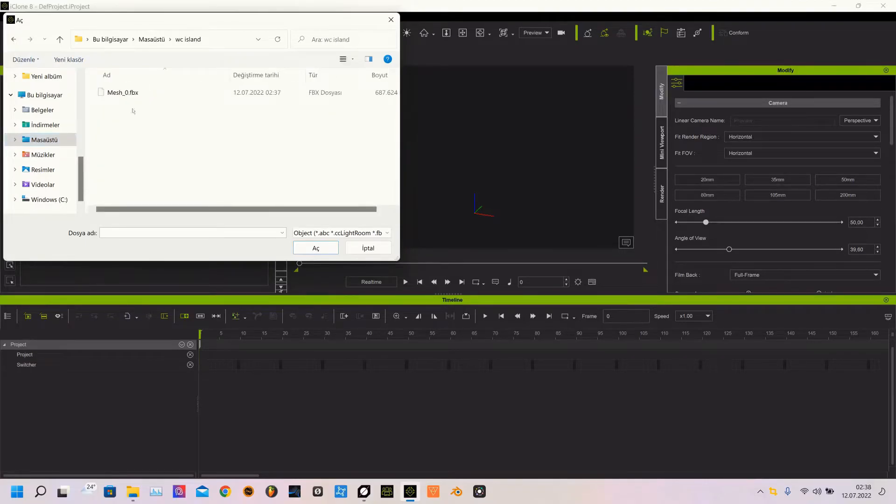
click(123, 96)
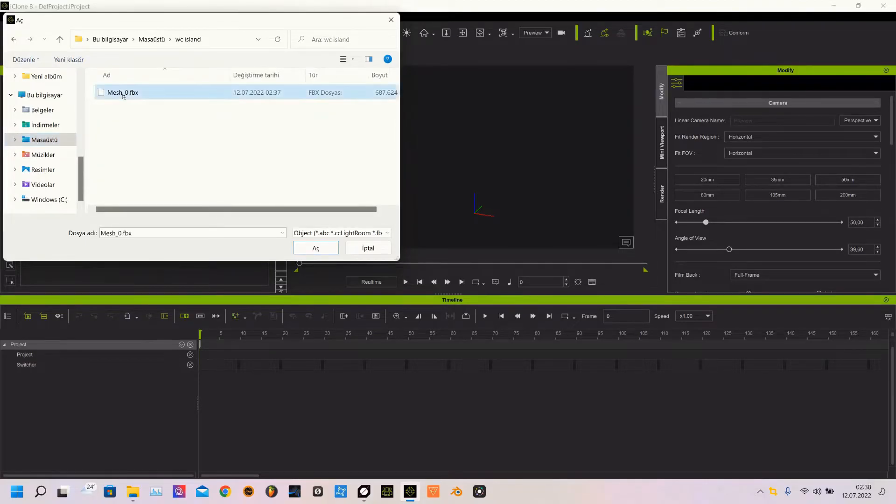
click(304, 247)
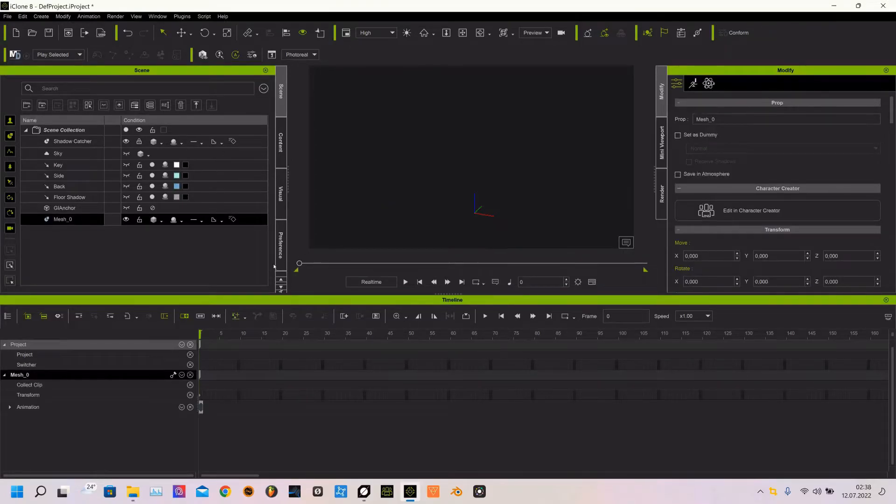
Try to frame and locate the imported Mesh_0 in the viewport
key(f)
key(Home)
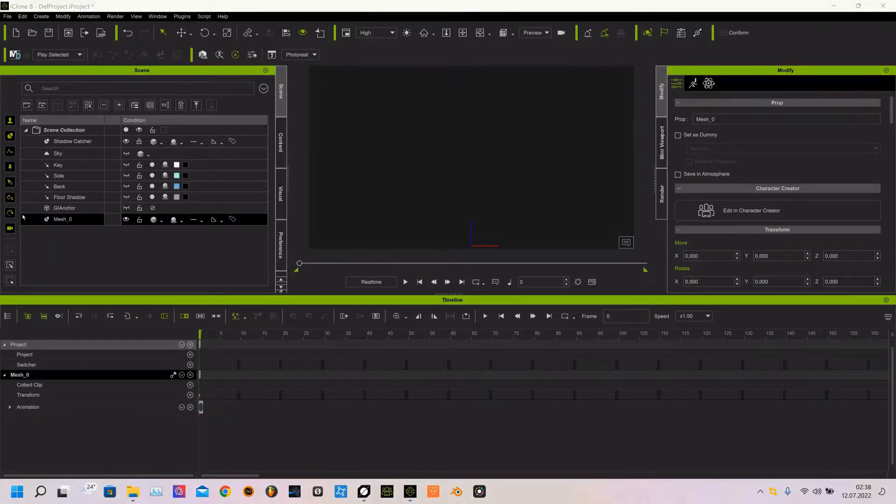
drag(23, 216, 257, 230)
double_click(74, 224)
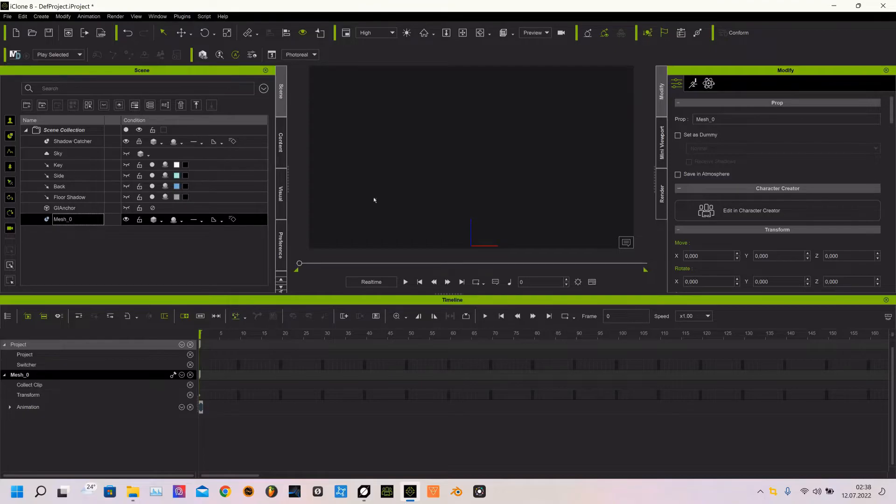
right_drag(382, 196, 477, 248)
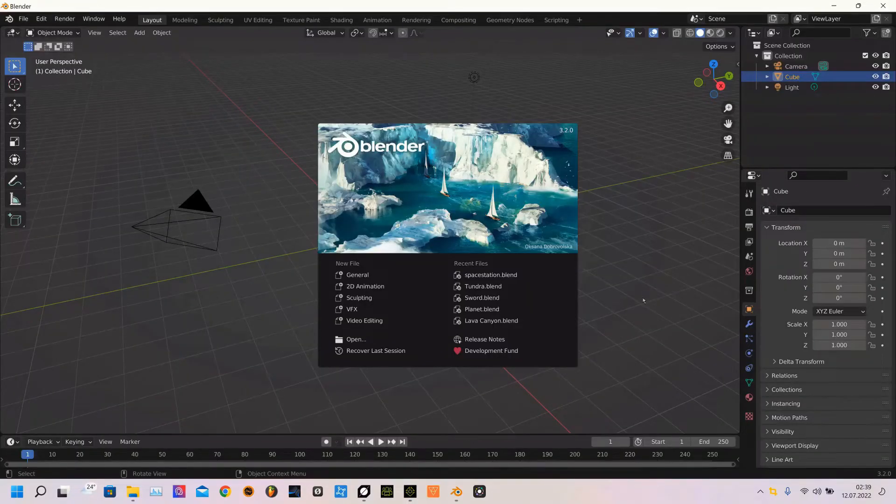
Switch to Blender and delete the default camera, cube and light
click(643, 301)
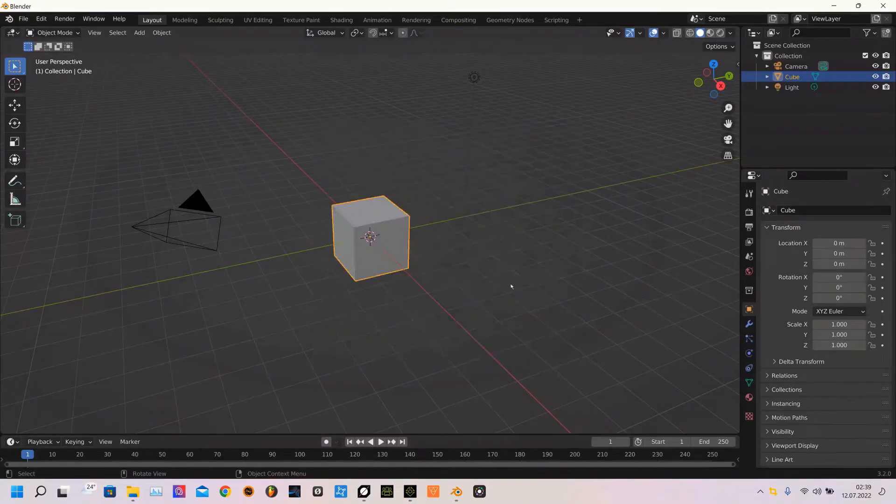
drag(177, 86, 534, 335)
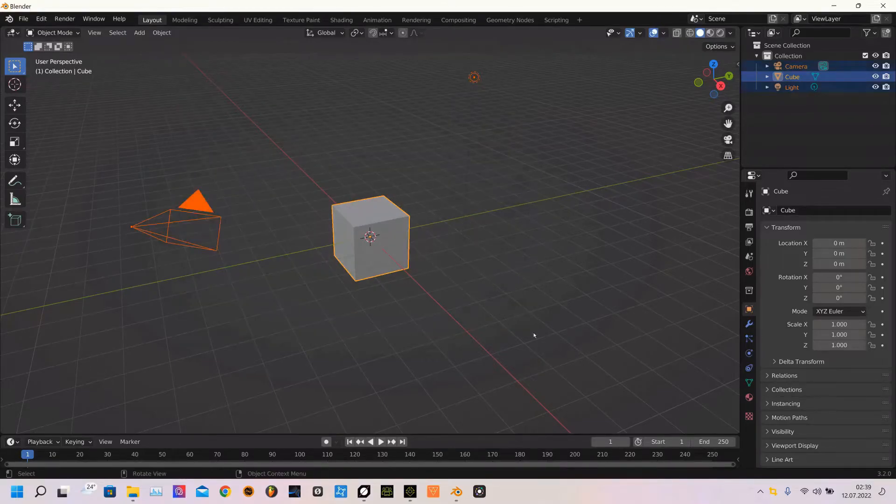
key(x)
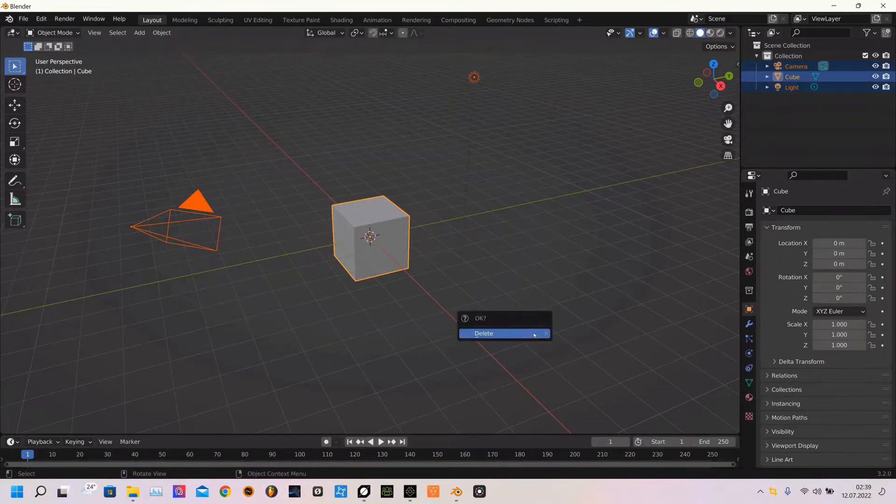
click(534, 334)
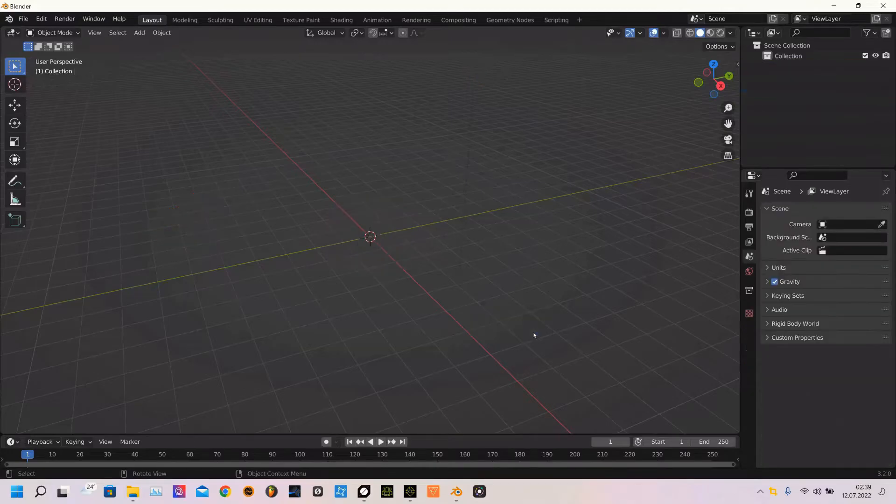
Start an FBX import and select Mesh_0.fbx in the wc island folder on the desktop
click(23, 18)
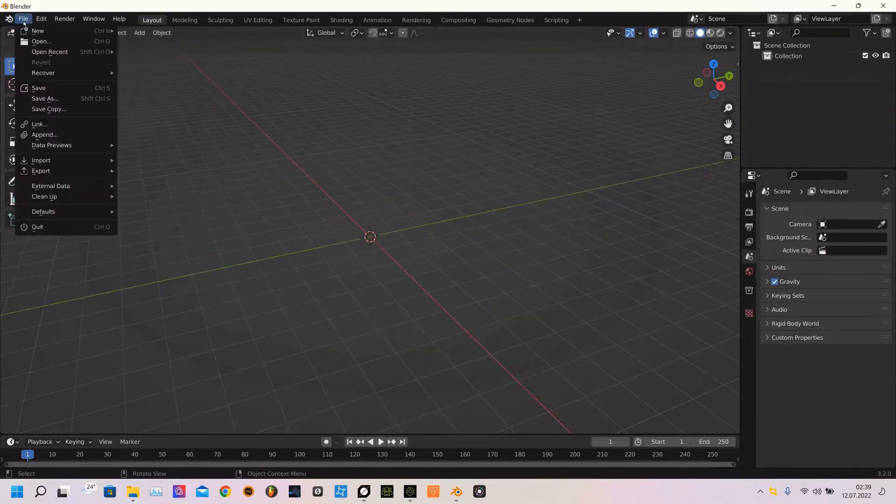
mouse_move(54, 161)
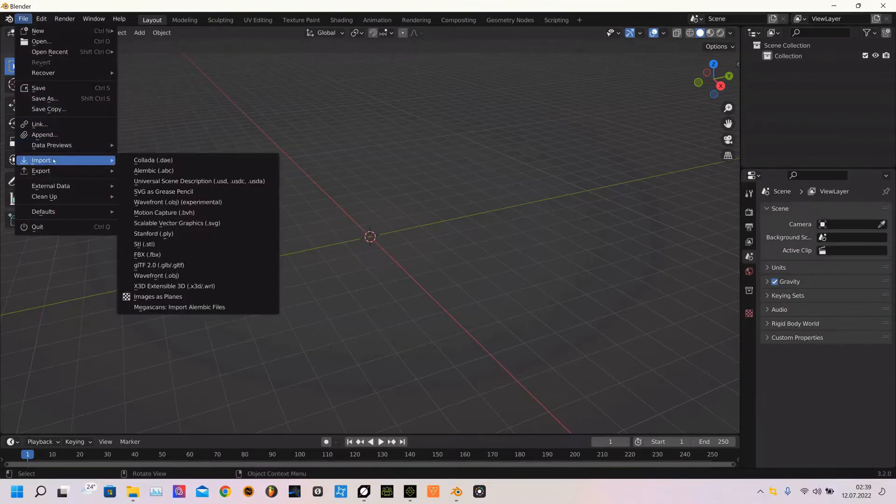
click(149, 255)
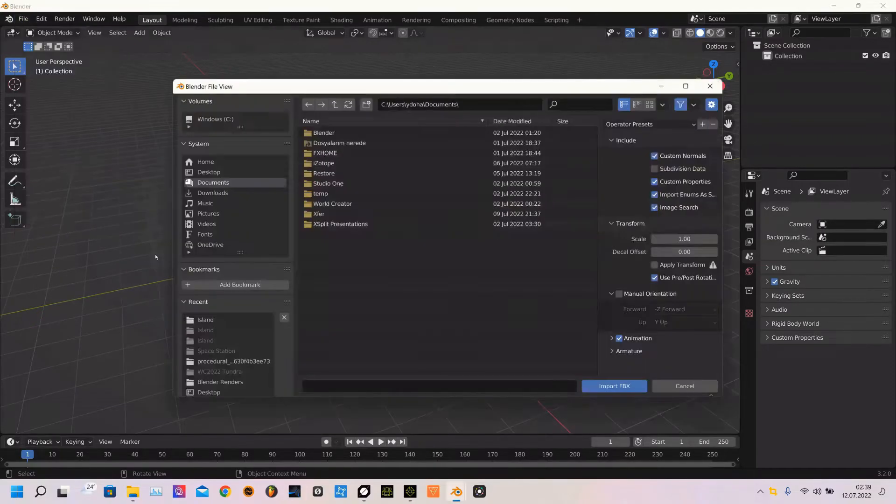
click(210, 322)
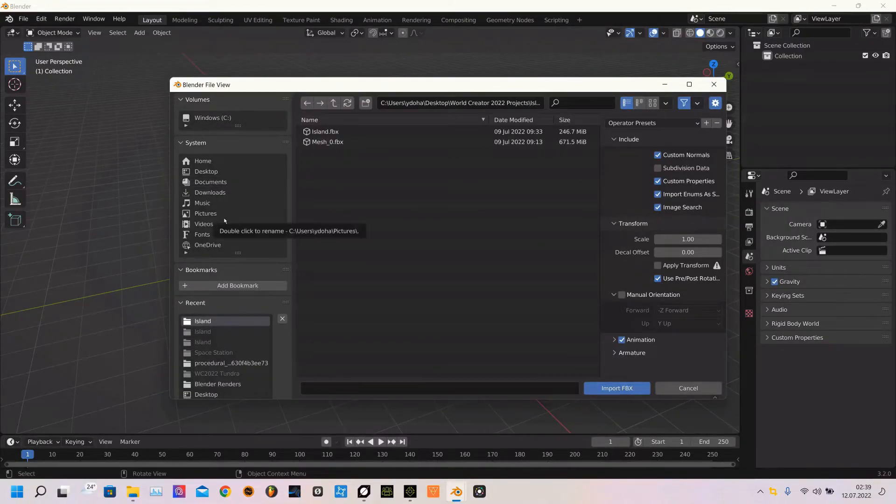
click(206, 173)
click(327, 174)
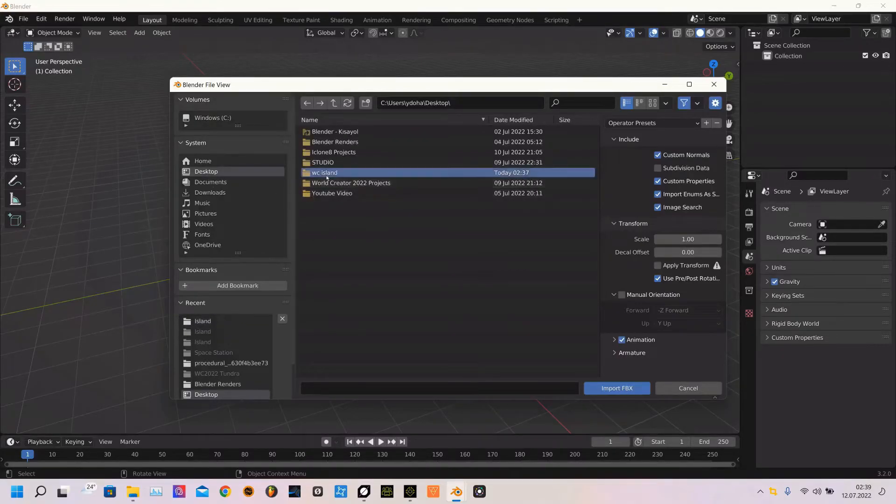
double_click(327, 176)
click(322, 133)
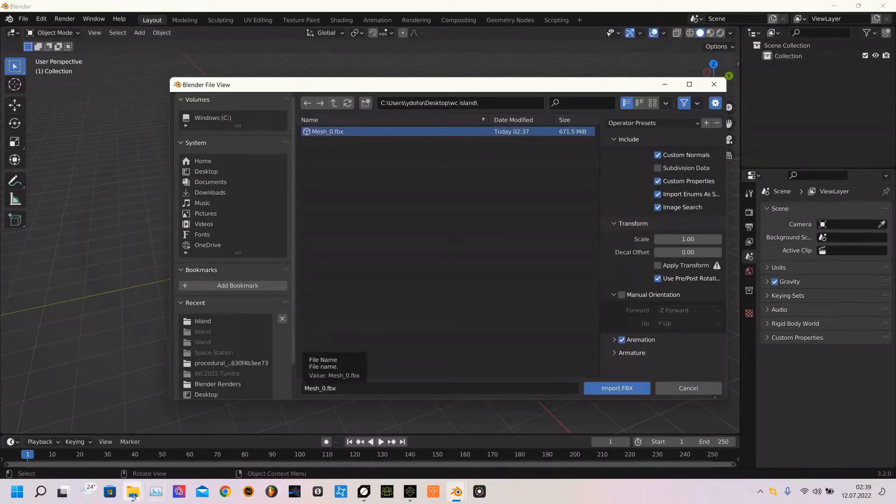
Check the wc island folder's contents in the file explorer, then minimize it
click(133, 493)
click(170, 439)
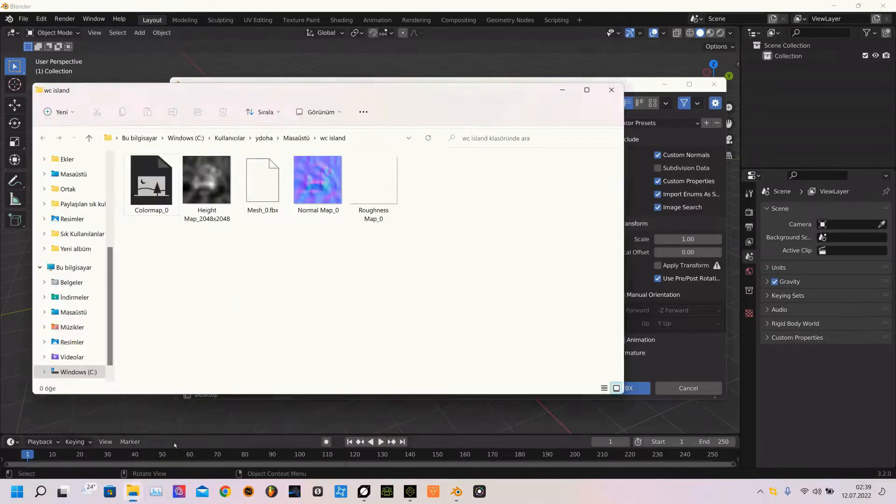
click(256, 200)
drag(378, 95, 741, 124)
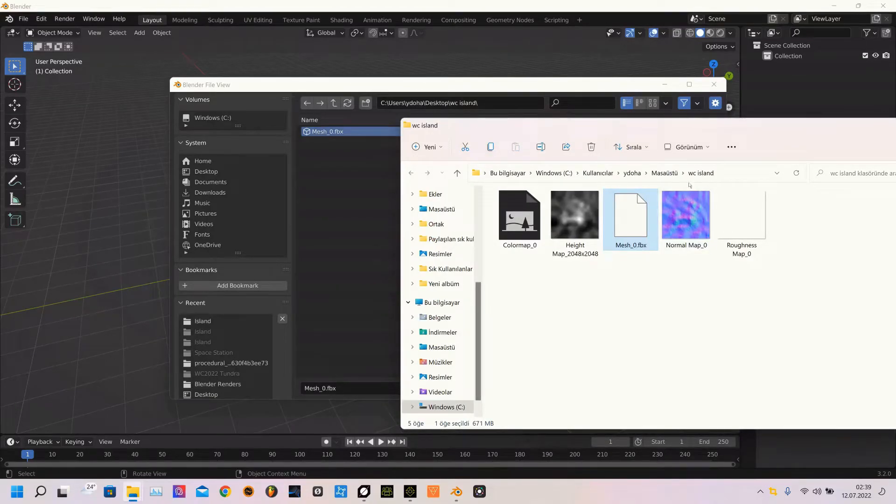
drag(789, 128, 456, 139)
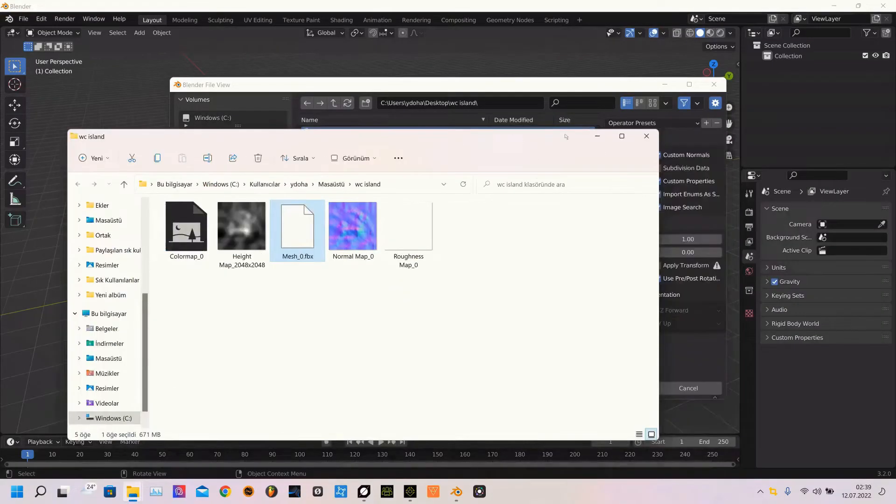
click(597, 136)
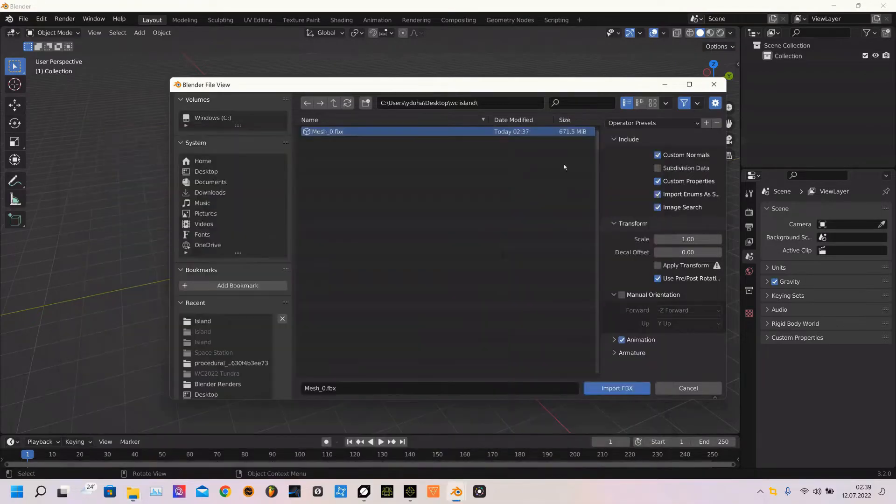
Import Mesh_0.fbx and select the imported Terrain mesh in the viewport
click(637, 389)
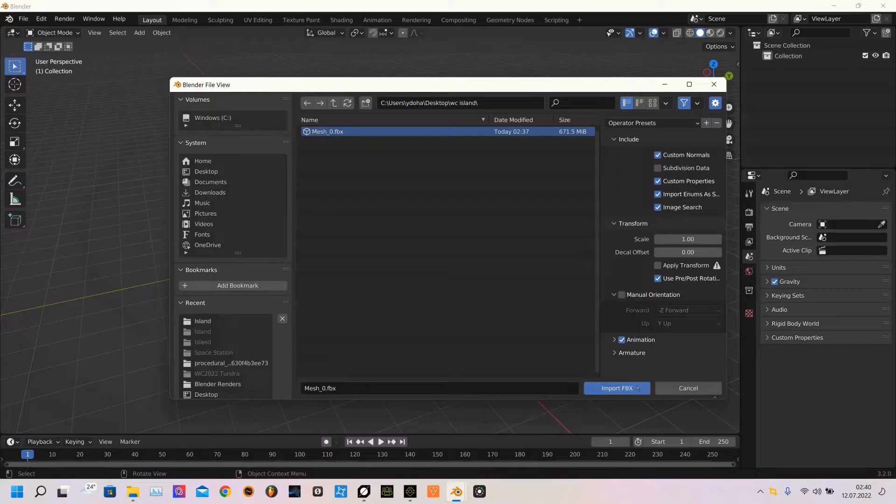
click(637, 388)
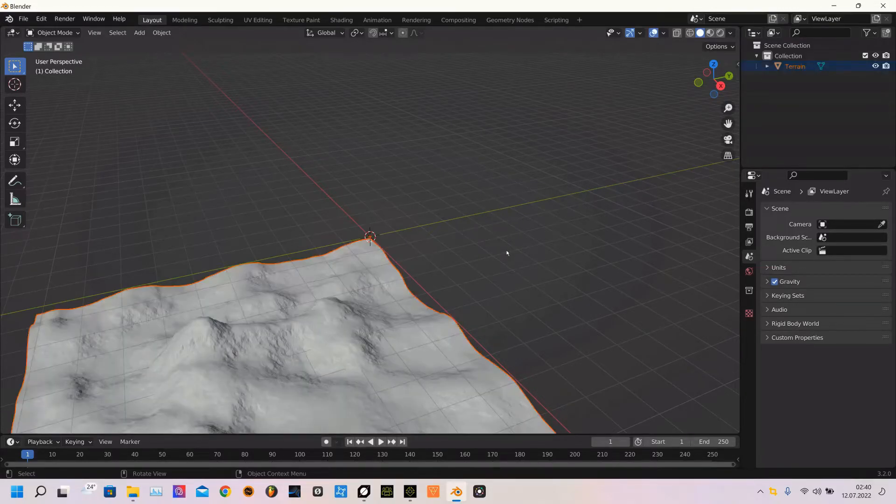
scroll(507, 261, down, 5)
key(alt)
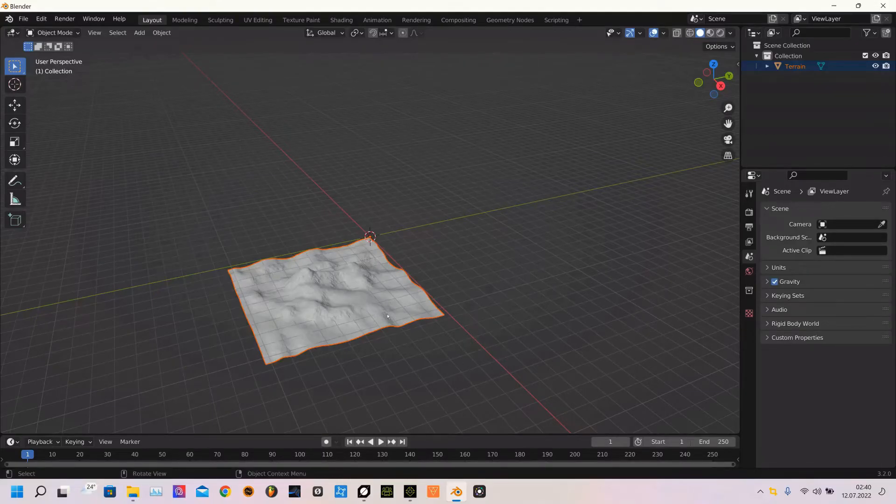
click(388, 317)
middle_drag(488, 304, 471, 292)
scroll(470, 293, up, 5)
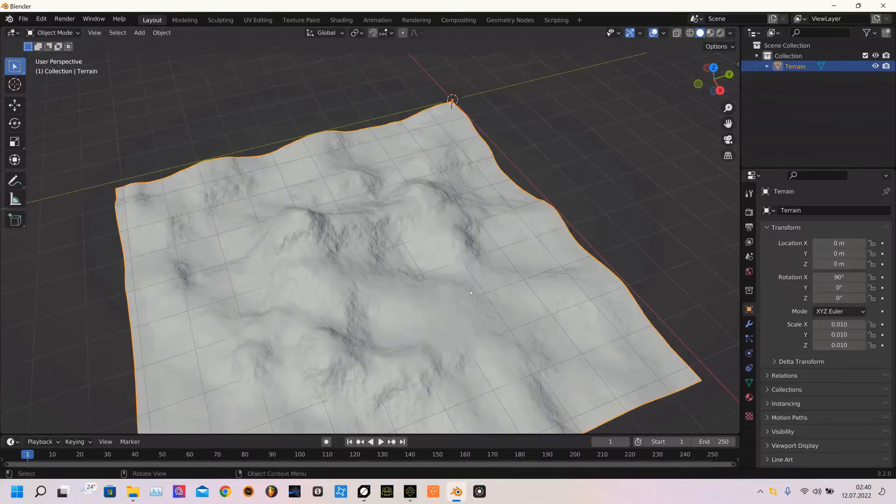
scroll(482, 283, down, 3)
middle_drag(472, 292, 446, 287)
Export the terrain as an FBX named island mesh iclone into the wc island folder
click(23, 20)
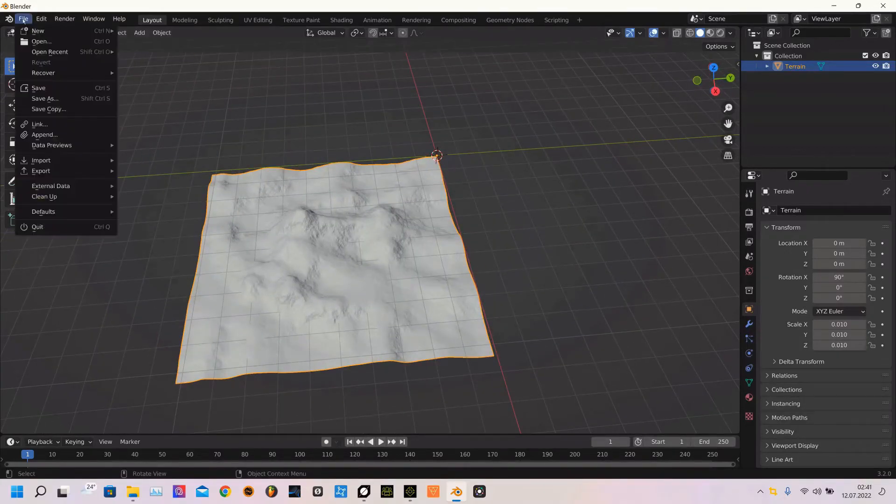
mouse_move(48, 172)
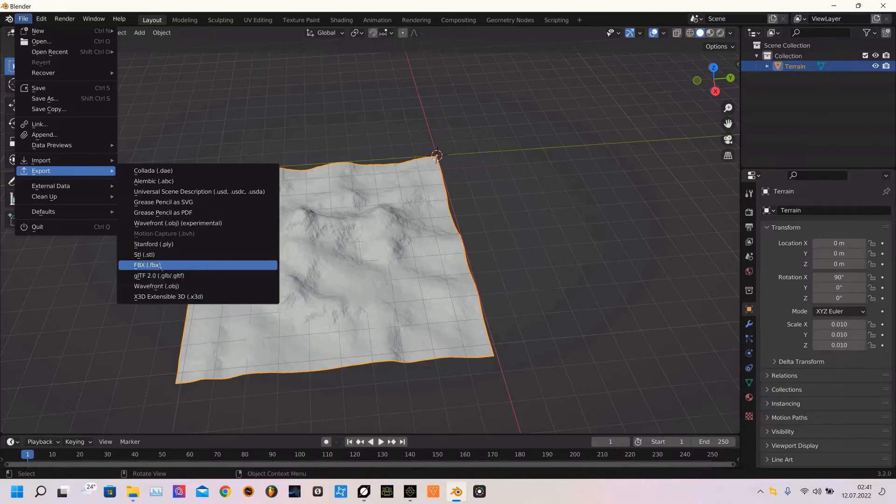
click(161, 265)
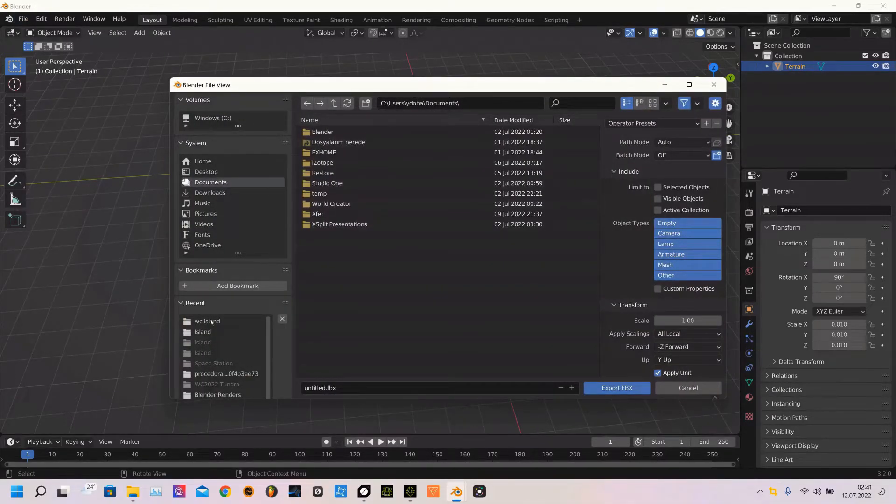
click(210, 321)
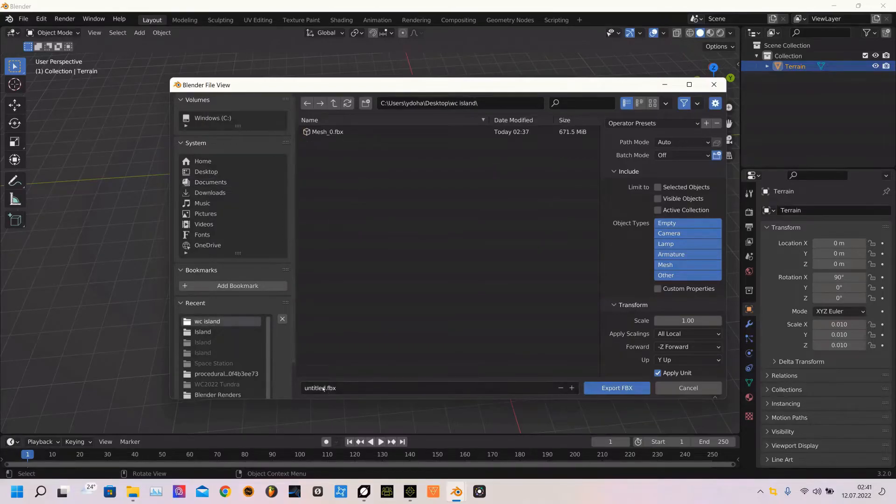
click(323, 389)
text(is)
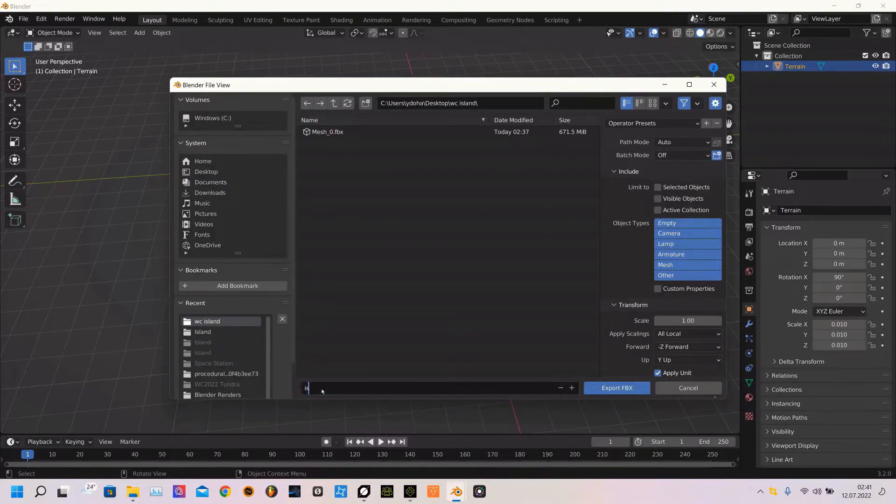
text(land mesh iclone.fbx)
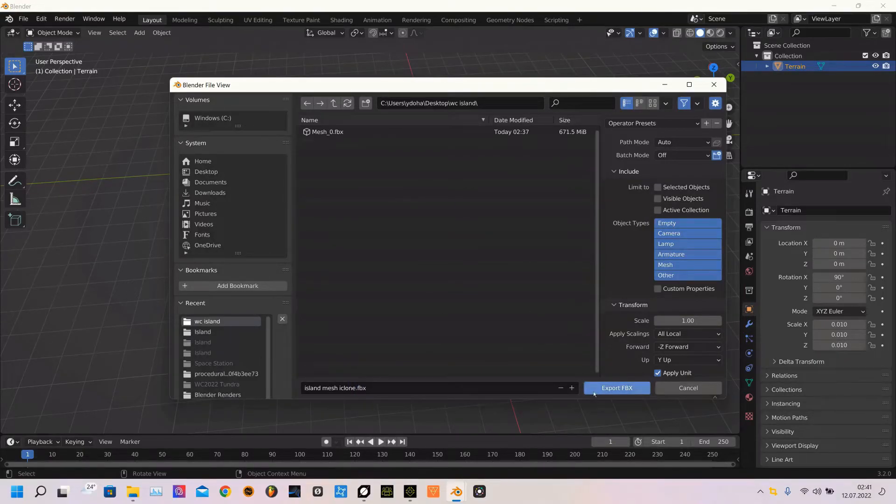
click(594, 391)
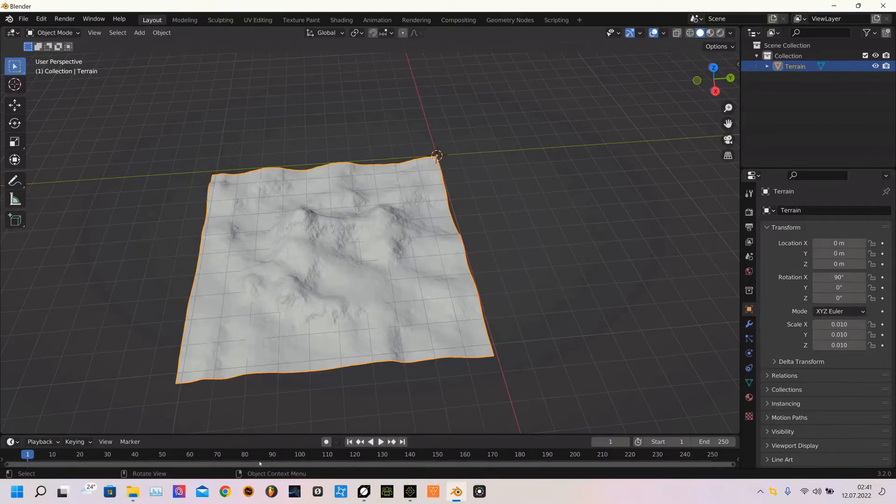
Check the wc island folder for the newly exported FBX file, then return to iClone
mouse_move(136, 491)
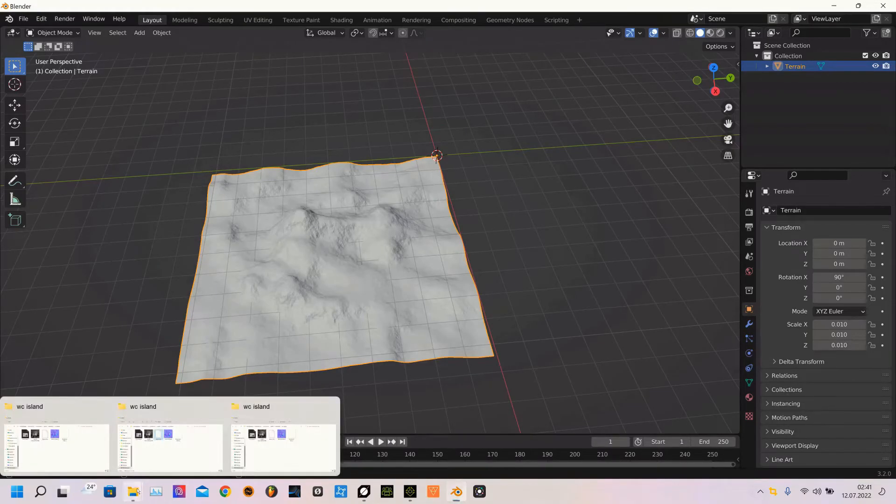
click(187, 434)
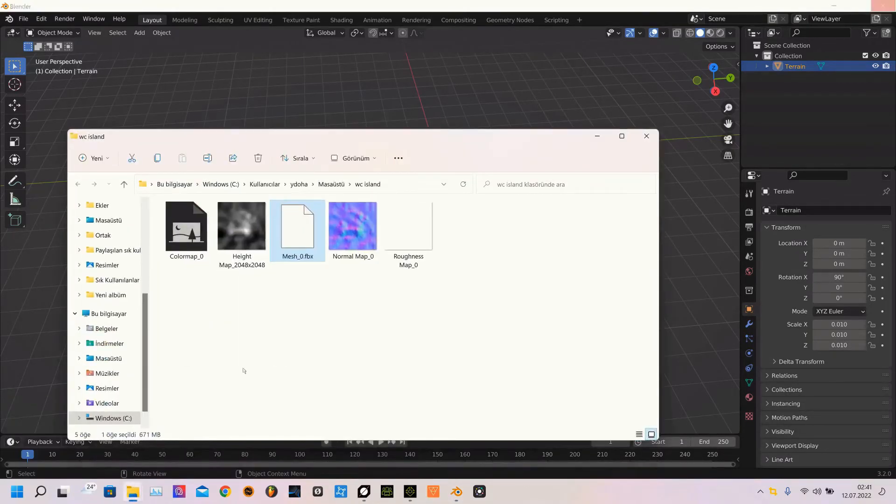
click(466, 191)
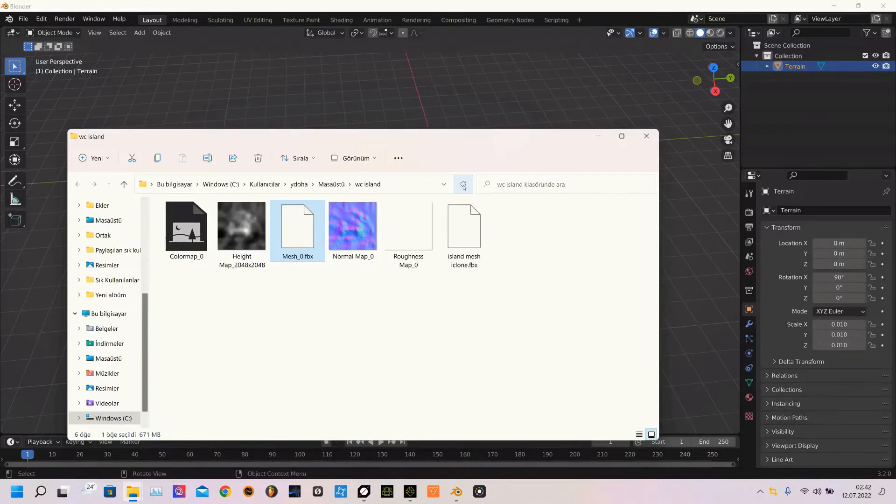
click(464, 186)
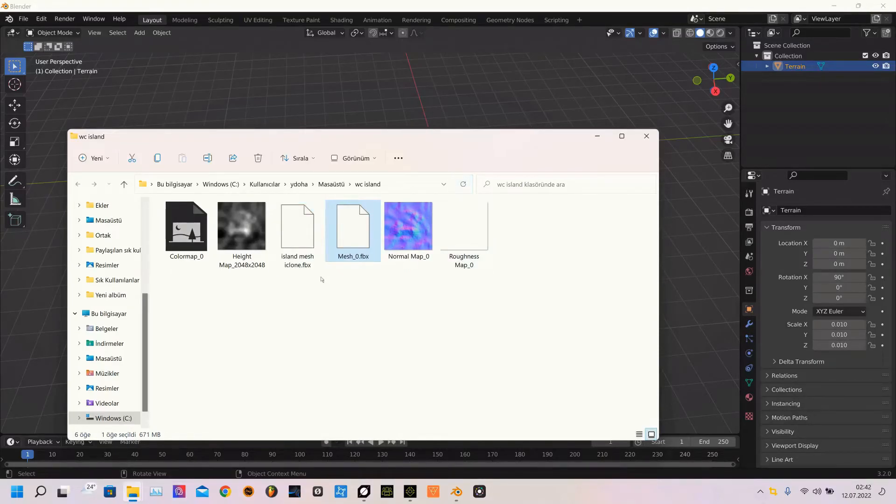
click(297, 231)
click(520, 17)
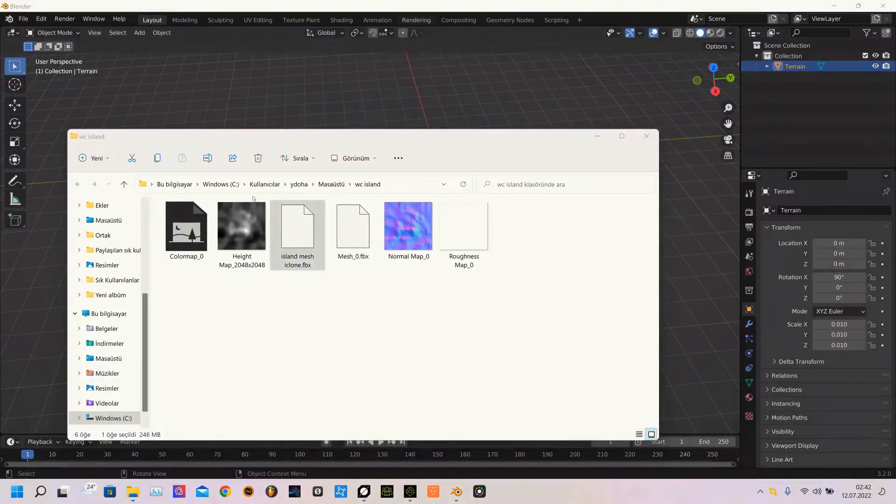
drag(282, 218, 338, 293)
click(596, 138)
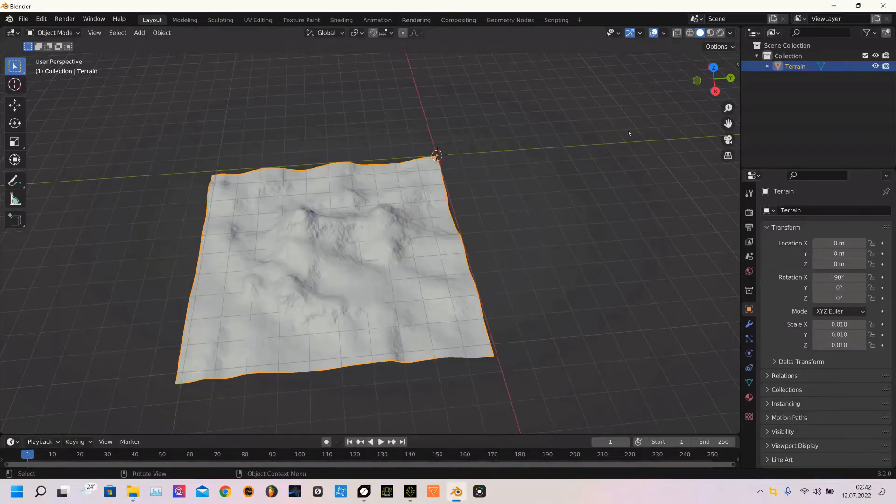
click(834, 6)
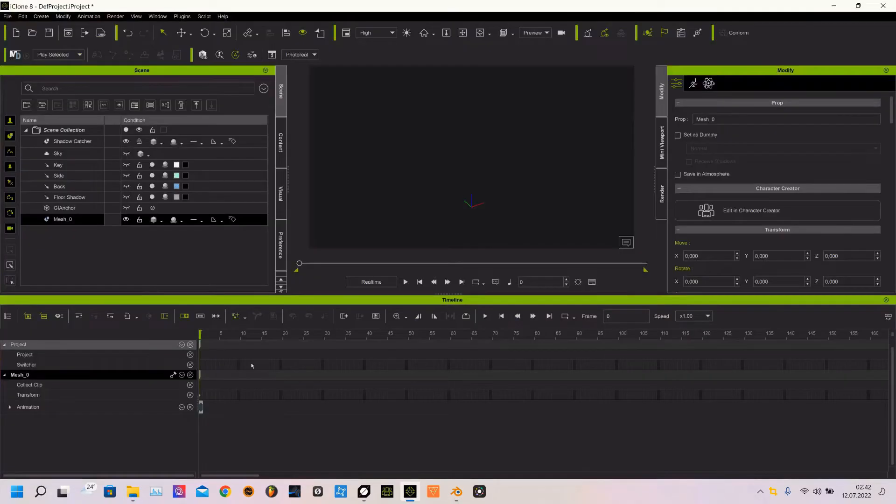
Import island mesh iclone.fbx from the wc island folder with the Object file type, then focus and orbit the view on it
click(7, 16)
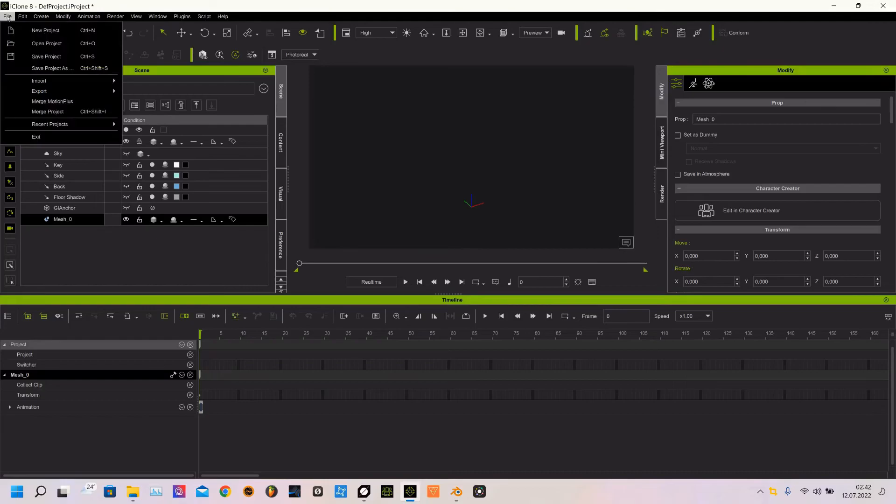
mouse_move(103, 80)
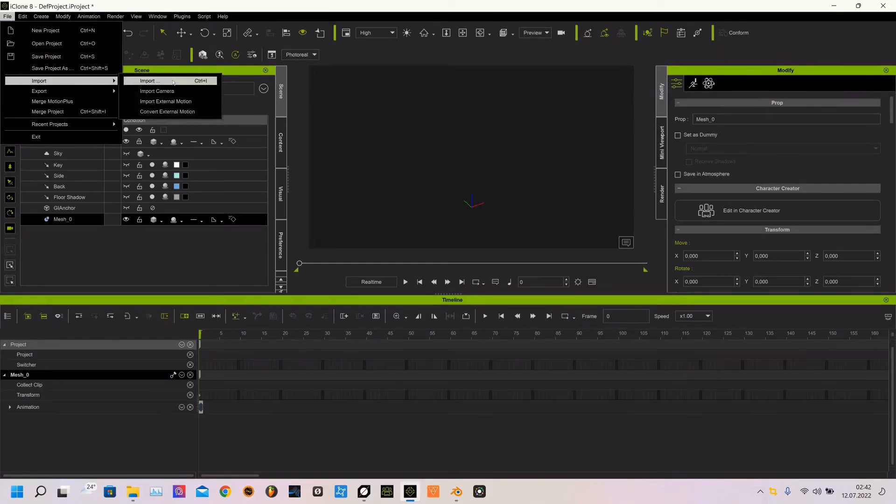
click(173, 82)
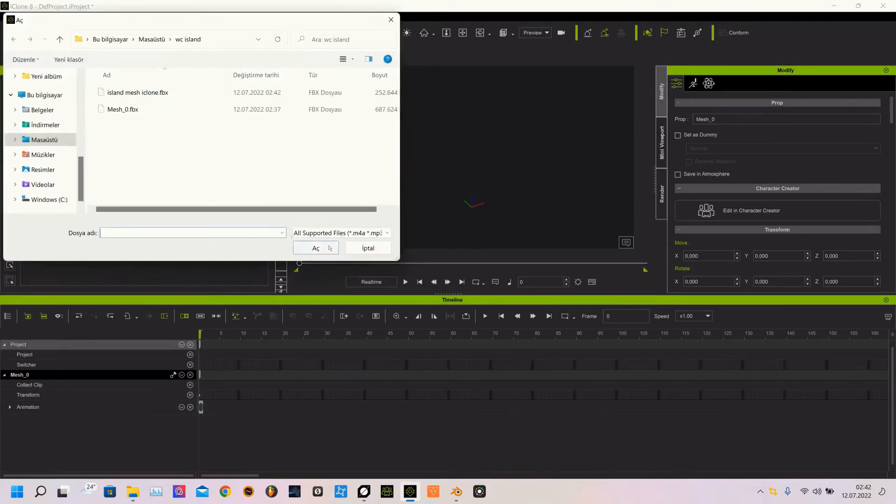
click(357, 233)
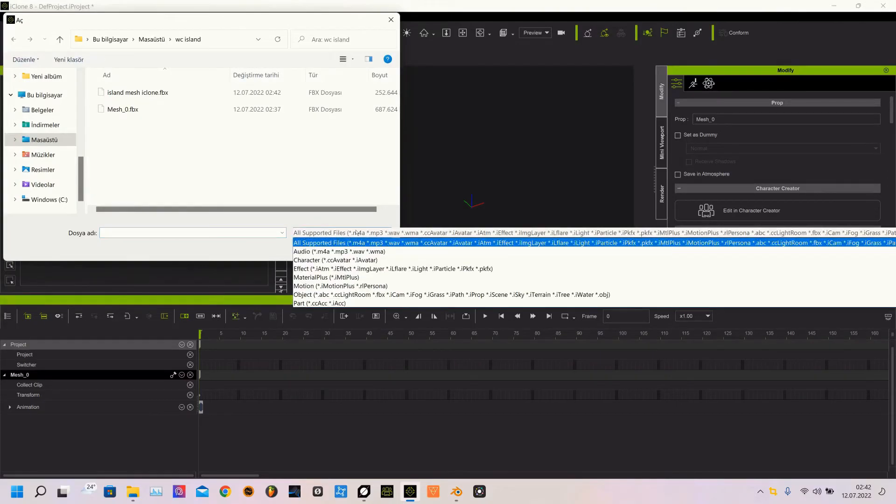
click(388, 295)
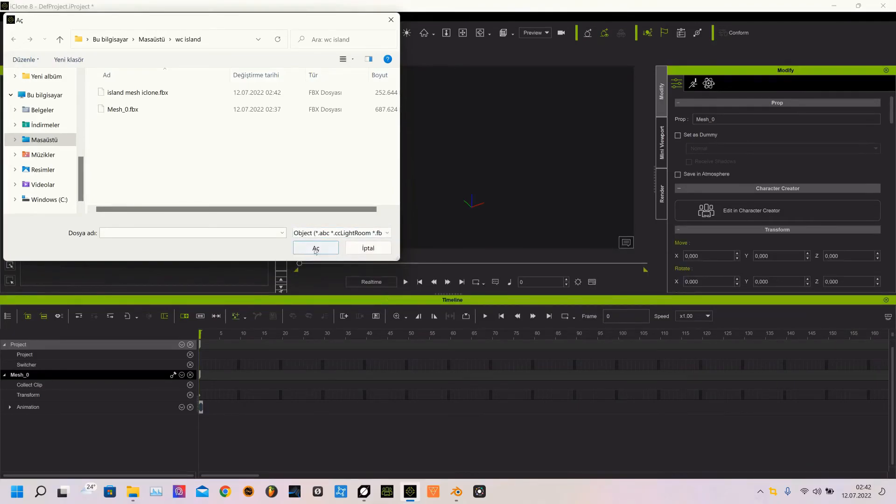
click(154, 92)
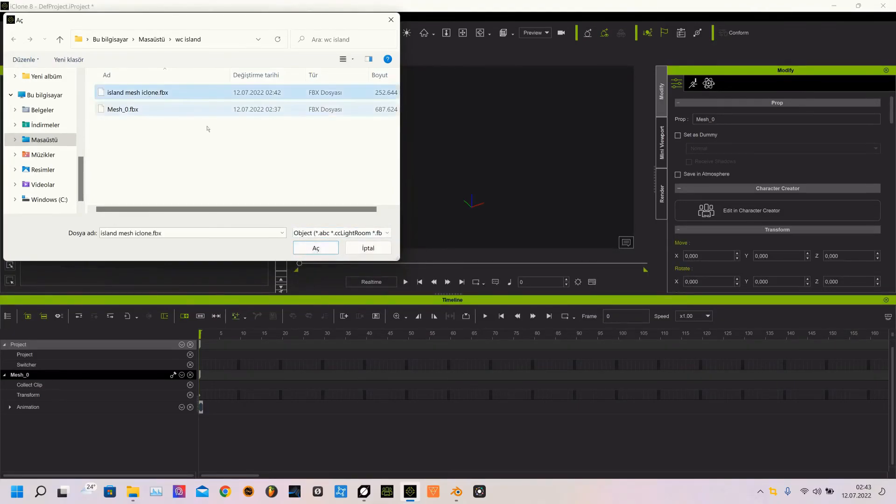
click(316, 249)
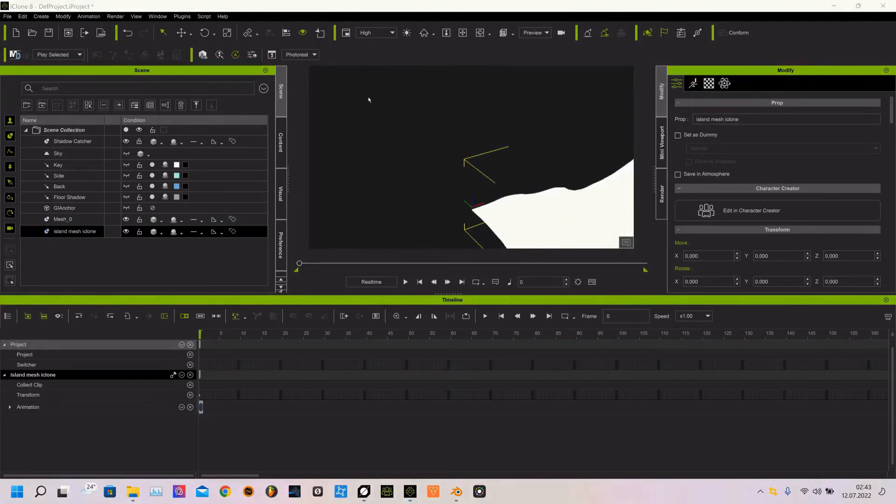
double_click(40, 231)
right_drag(456, 184, 421, 357)
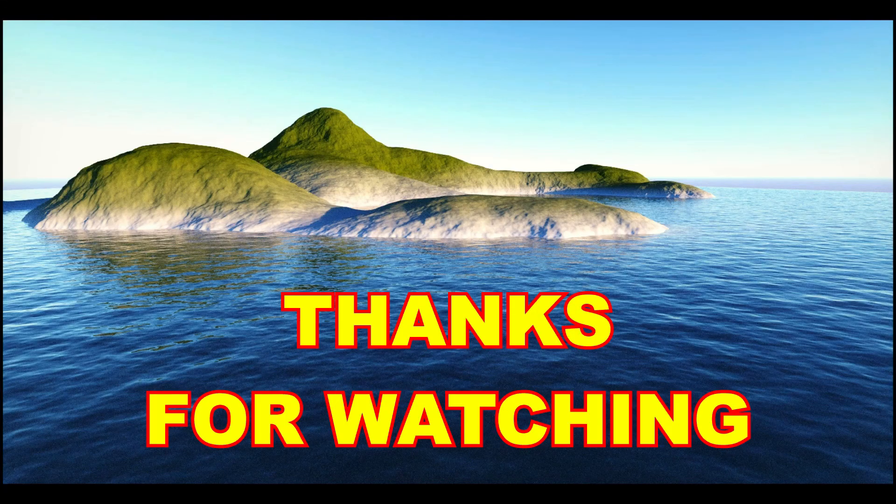